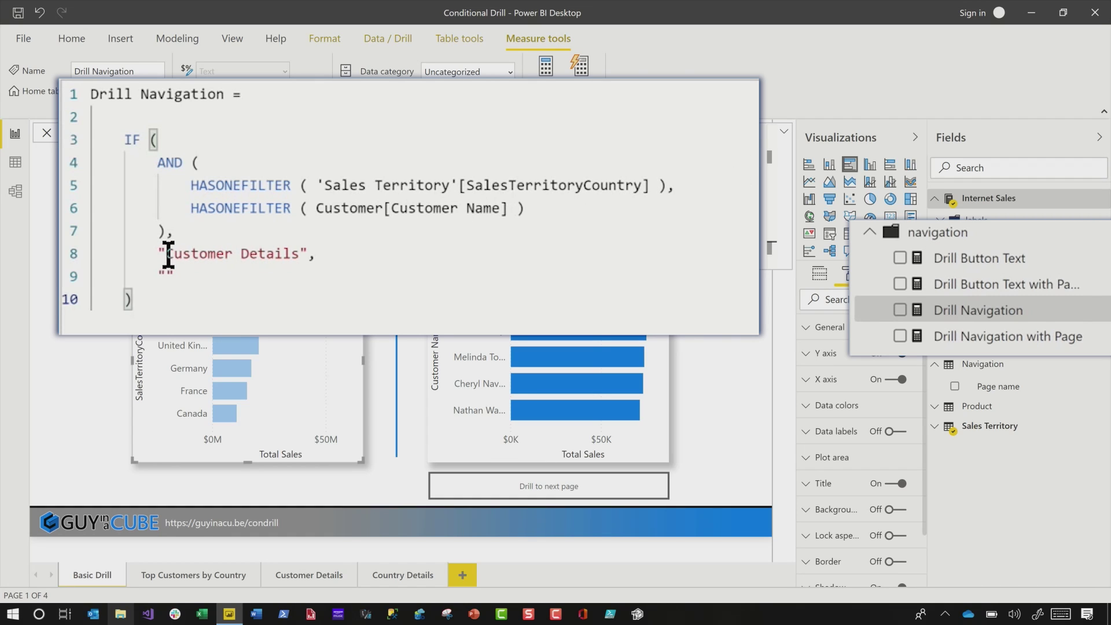
# Step: Set the drill-through button's destination by field value, based on the Drill Navigation measure in the Internal navigation folder of Internet Sales
pyautogui.moveTo(158, 254); pyautogui.dragTo(315, 254)
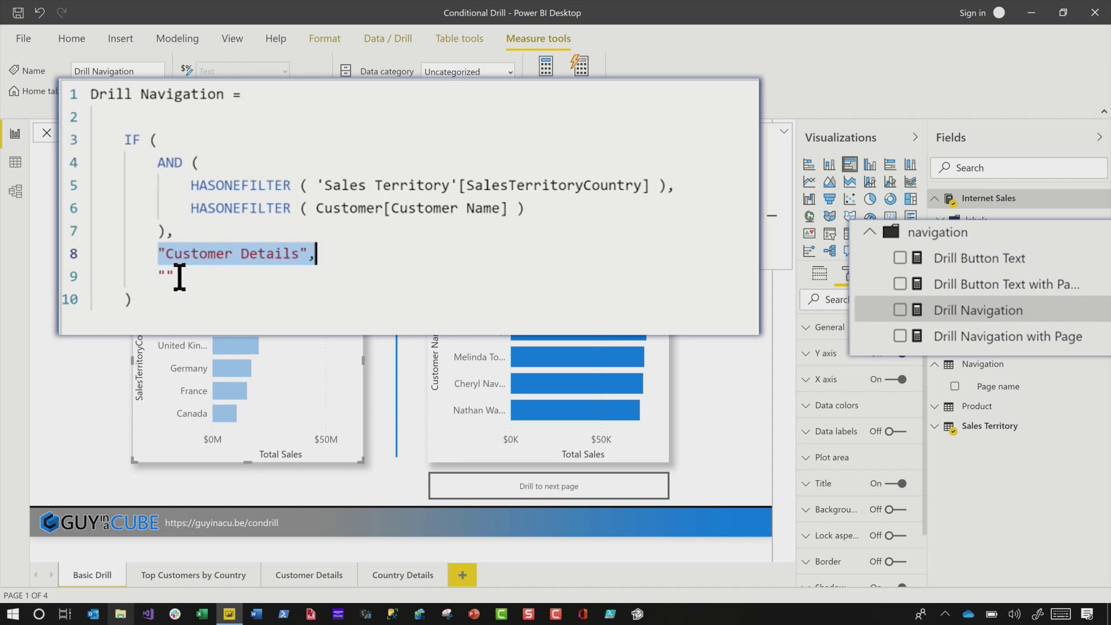
pyautogui.click(720, 371)
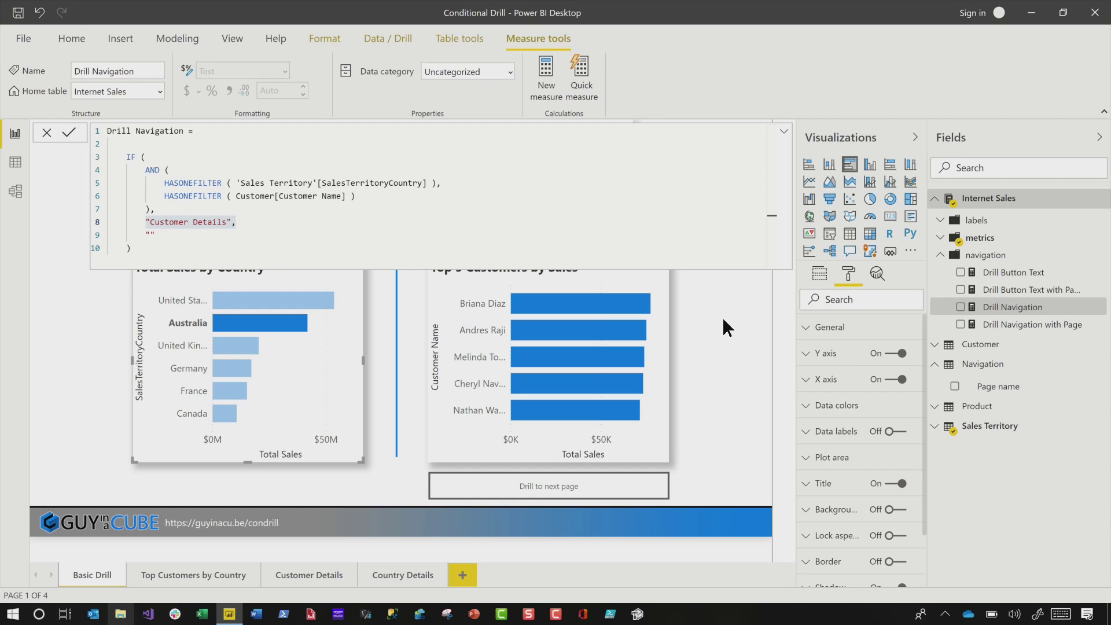
pyautogui.click(634, 495)
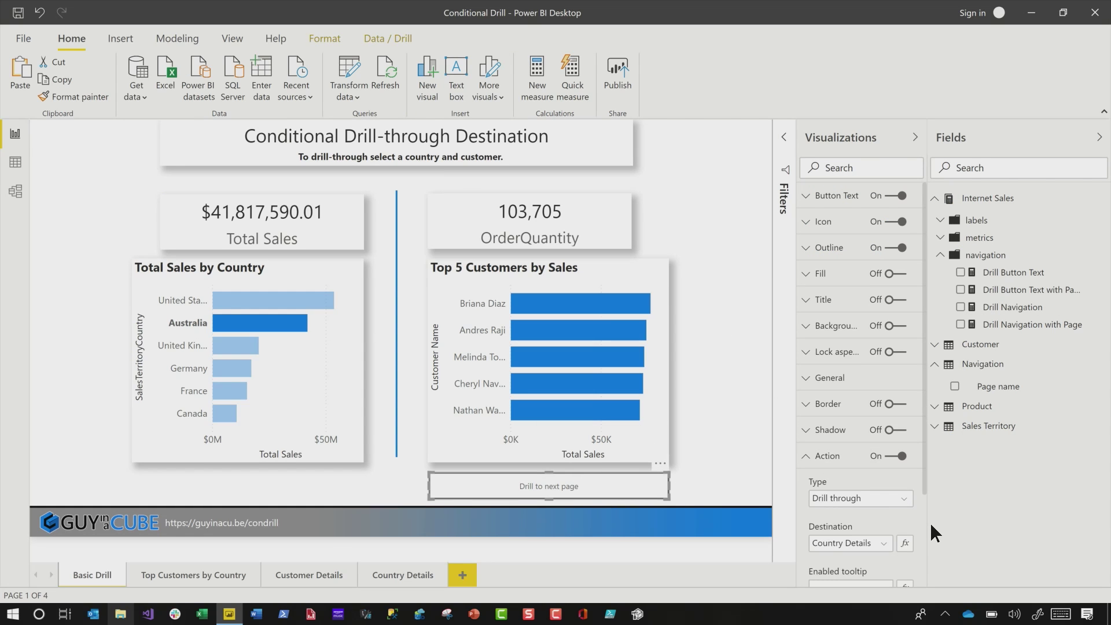
pyautogui.click(905, 543)
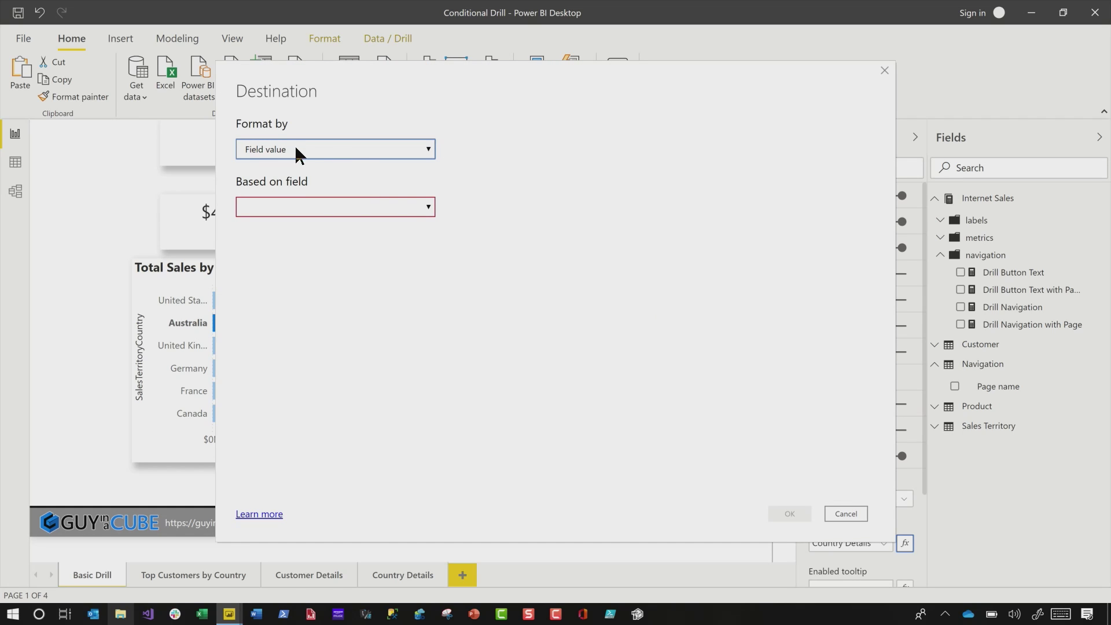
pyautogui.click(410, 207)
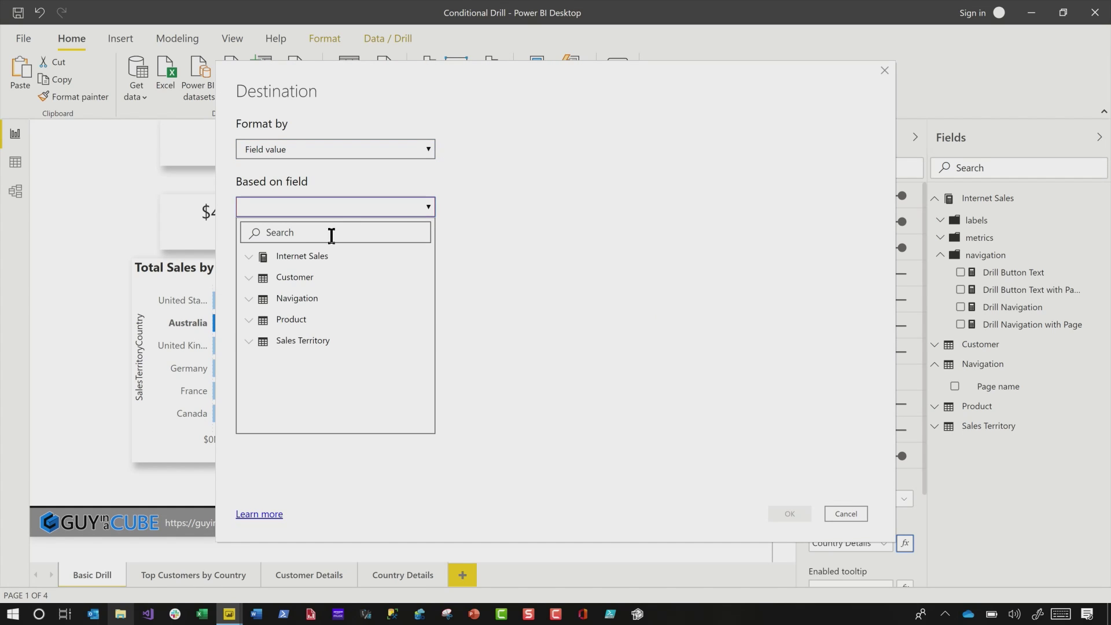
pyautogui.click(280, 261)
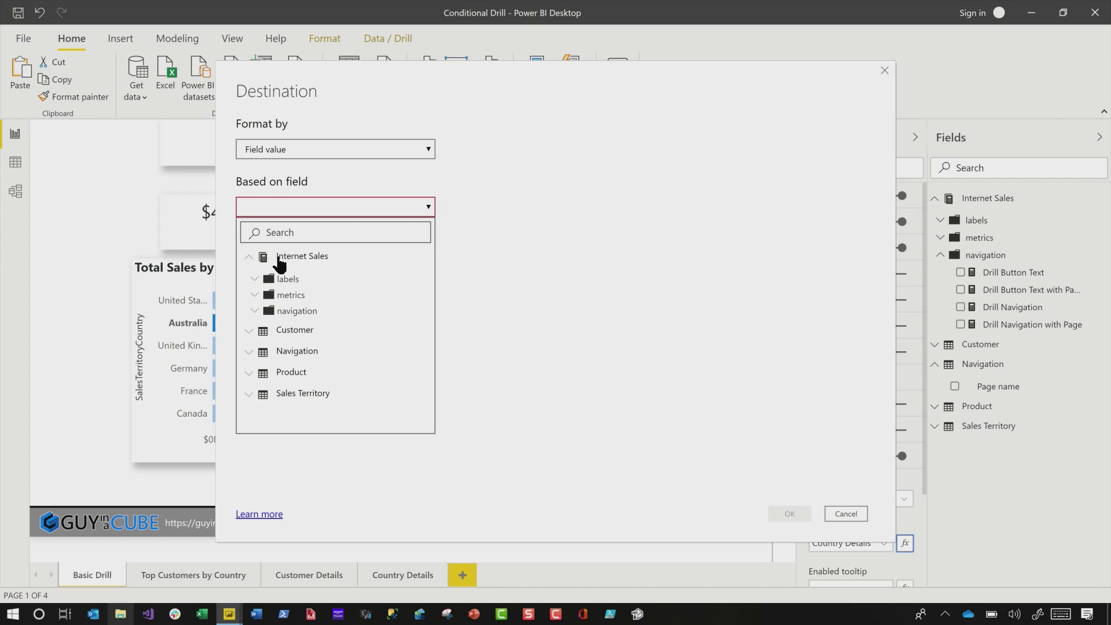
pyautogui.click(258, 316)
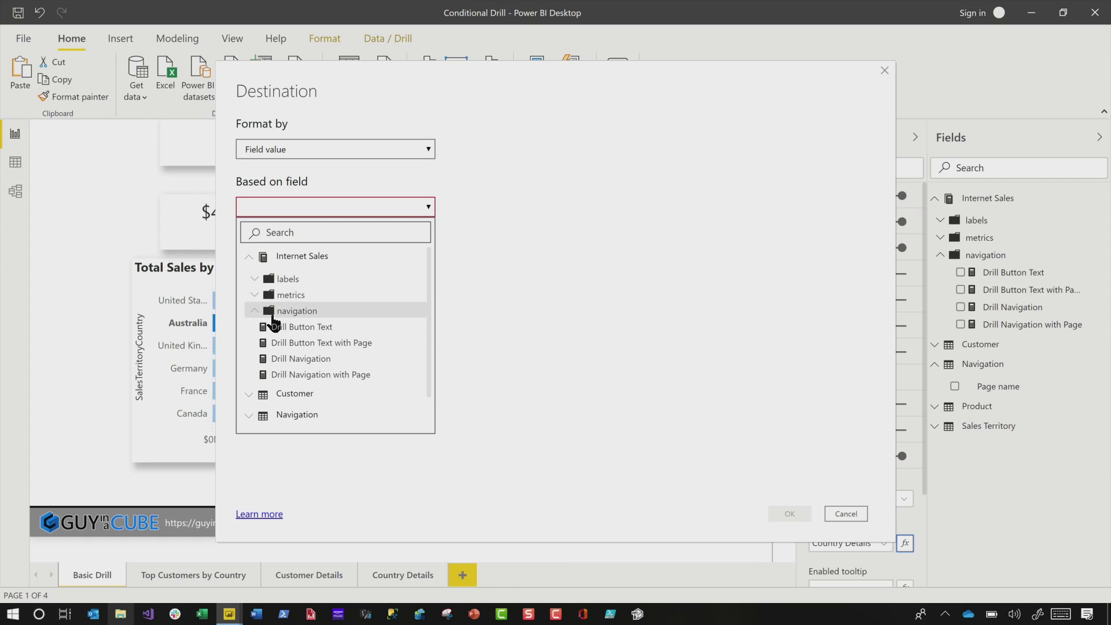
pyautogui.click(331, 360)
pyautogui.click(798, 516)
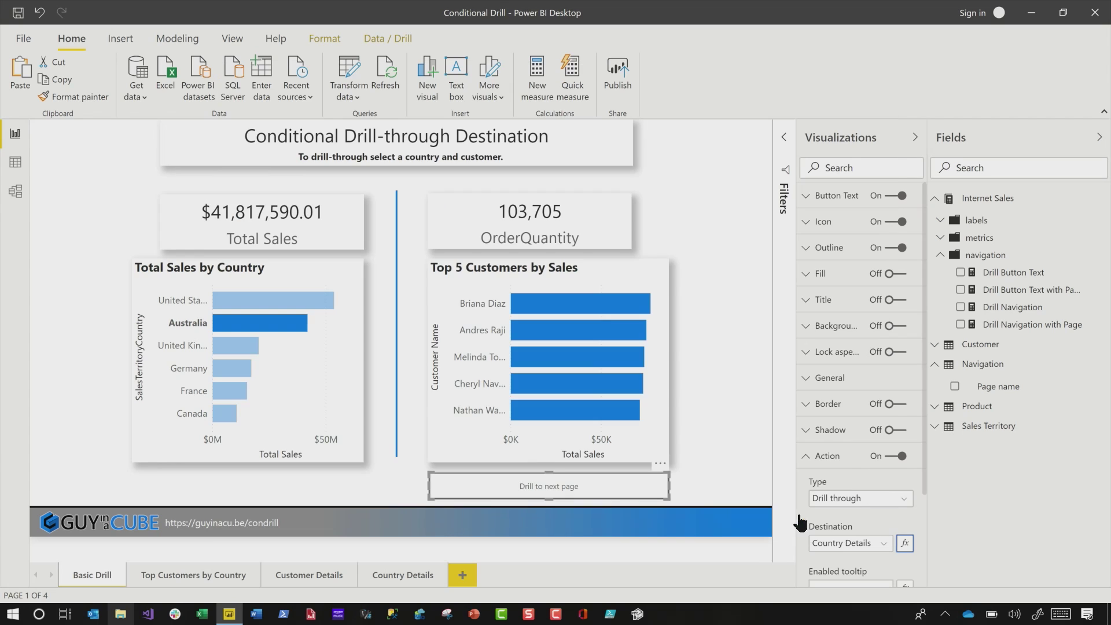
# Step: Test the drill button with single selections by clearing the country selection, selecting only Australia, and selecting only a customer
pyautogui.click(330, 439)
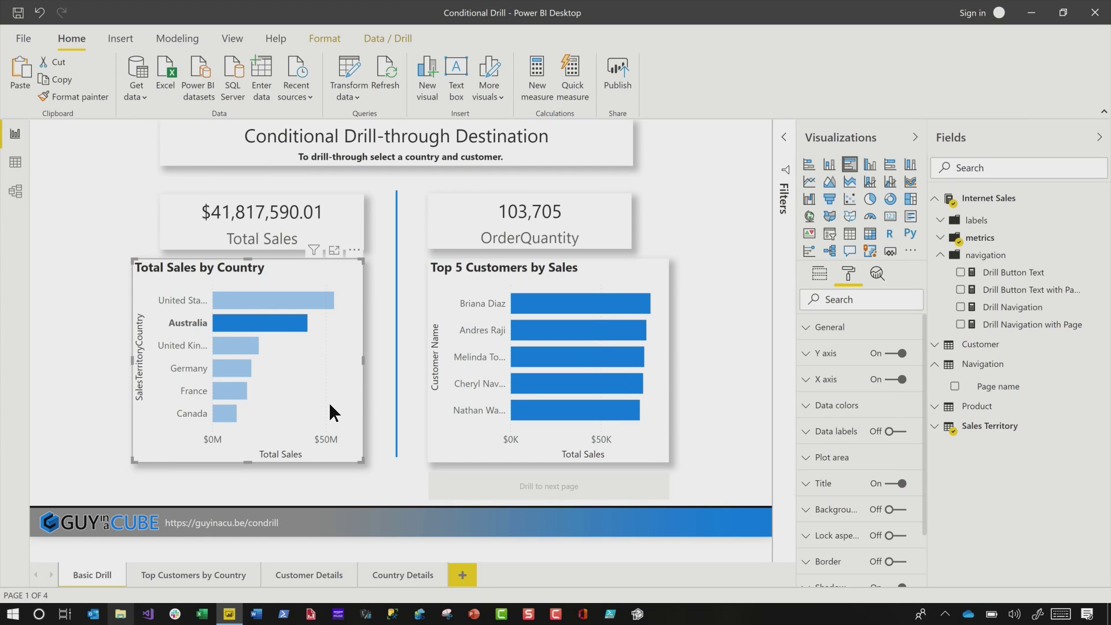
pyautogui.click(330, 405)
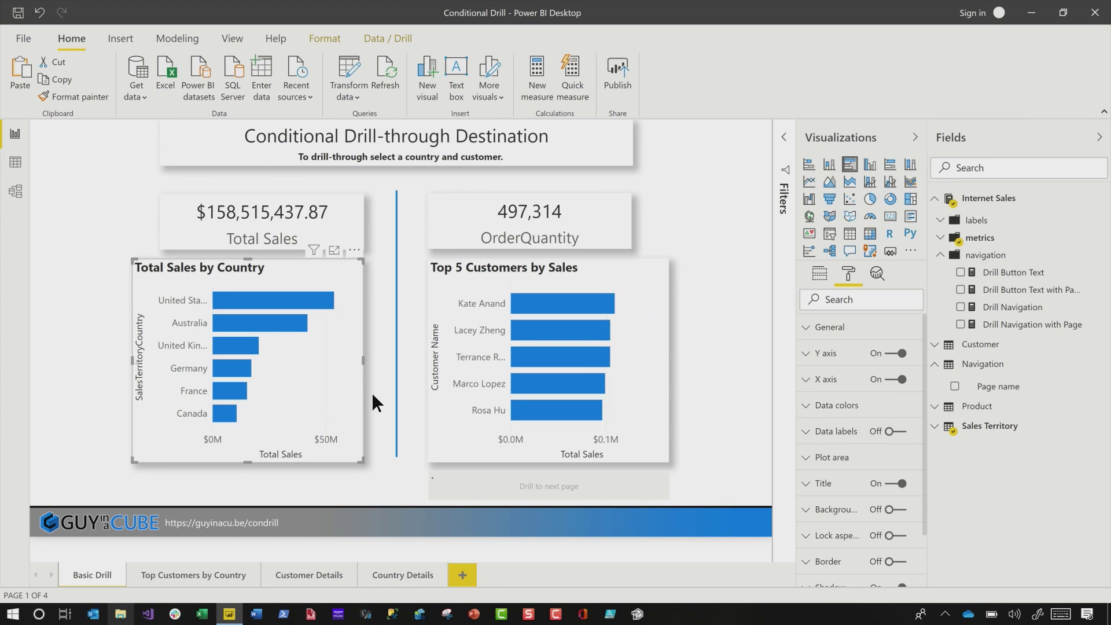
pyautogui.click(260, 328)
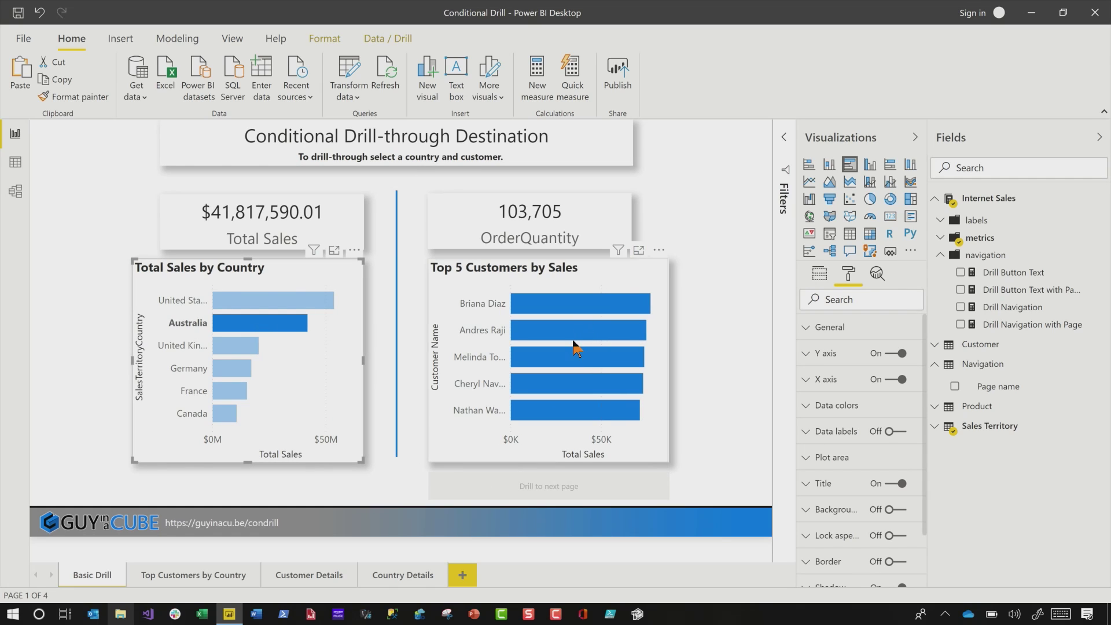
pyautogui.moveTo(548, 337)
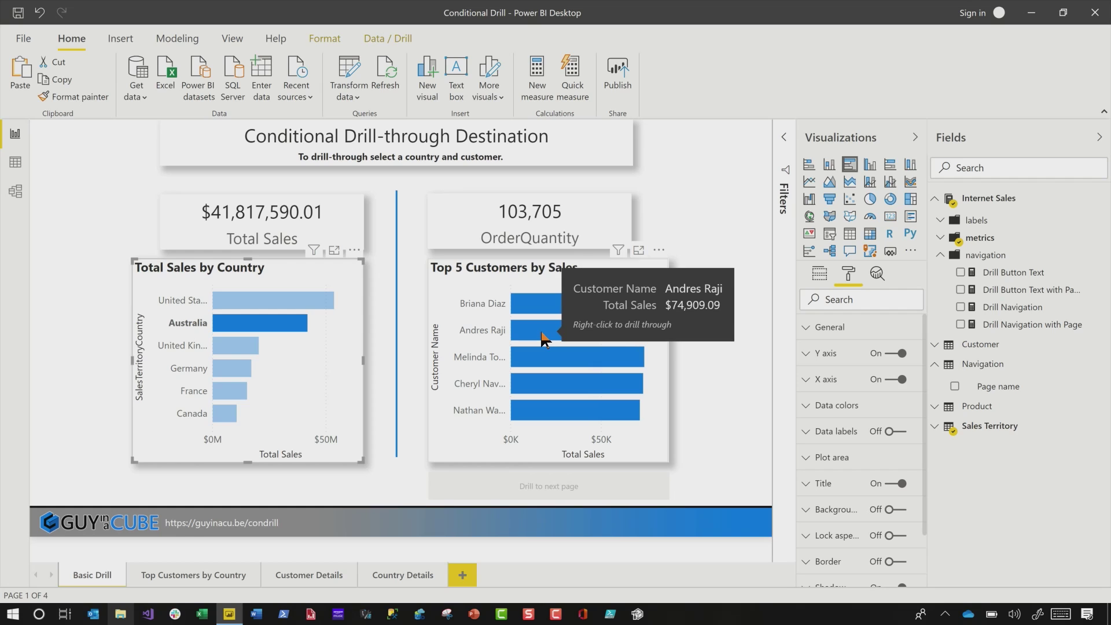
pyautogui.click(542, 332)
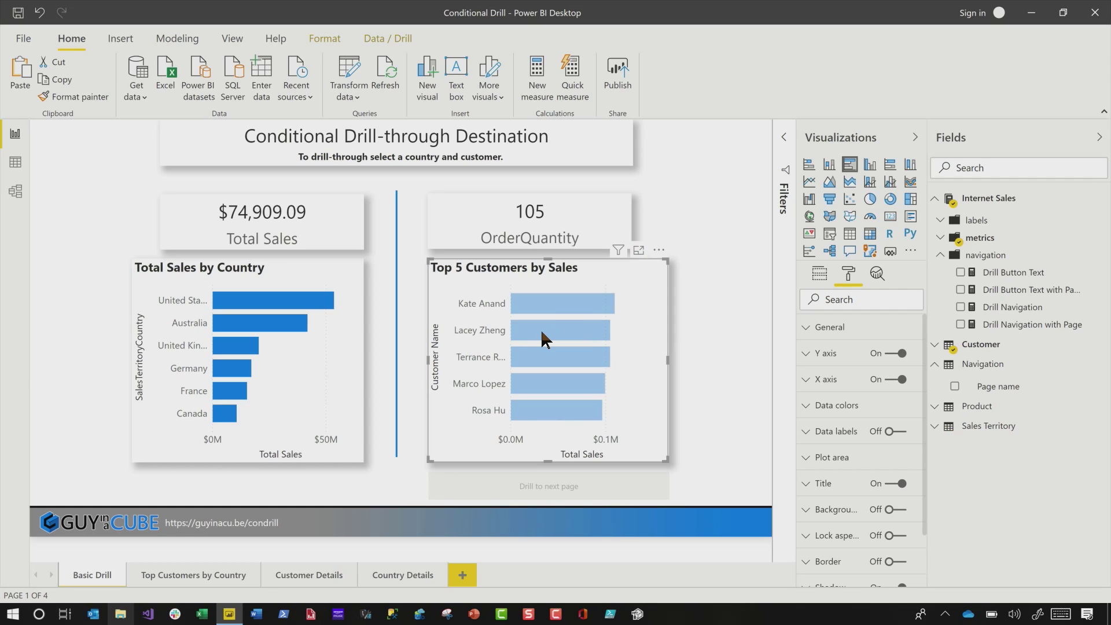
pyautogui.click(542, 332)
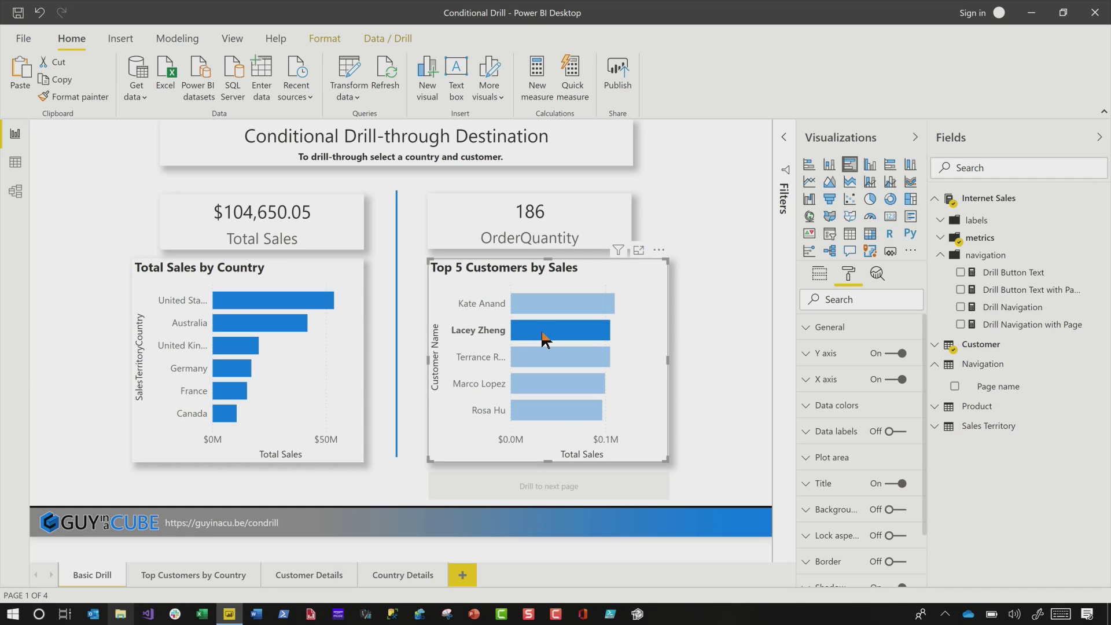
# Step: Select Australia together with one of its top customers, drill through with the button, and return to the Basic Drill page
pyautogui.click(347, 343)
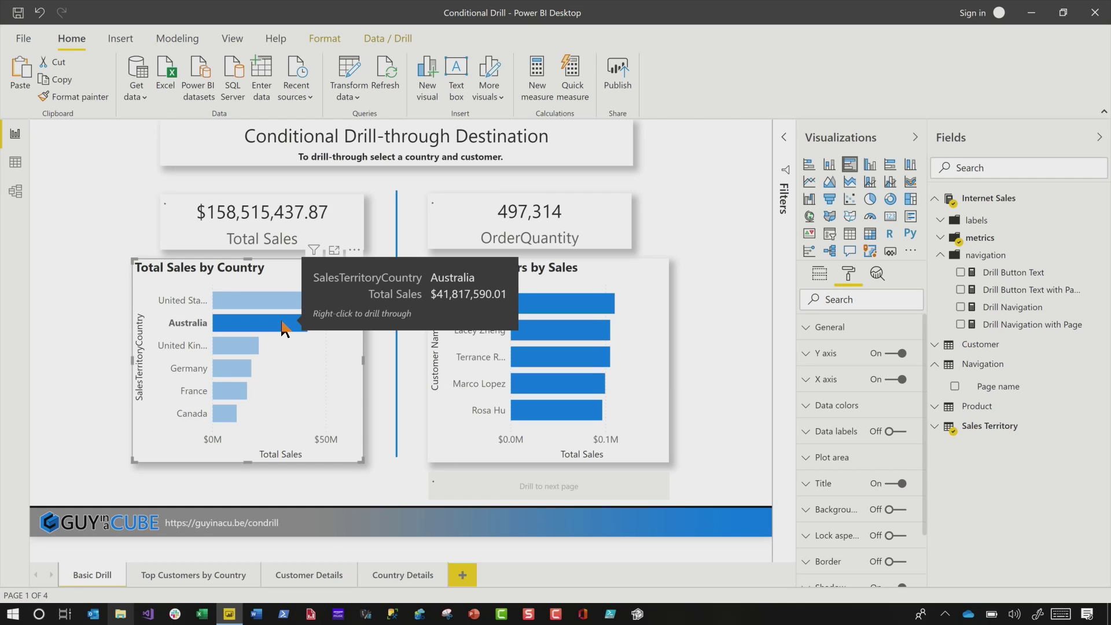
pyautogui.click(289, 323)
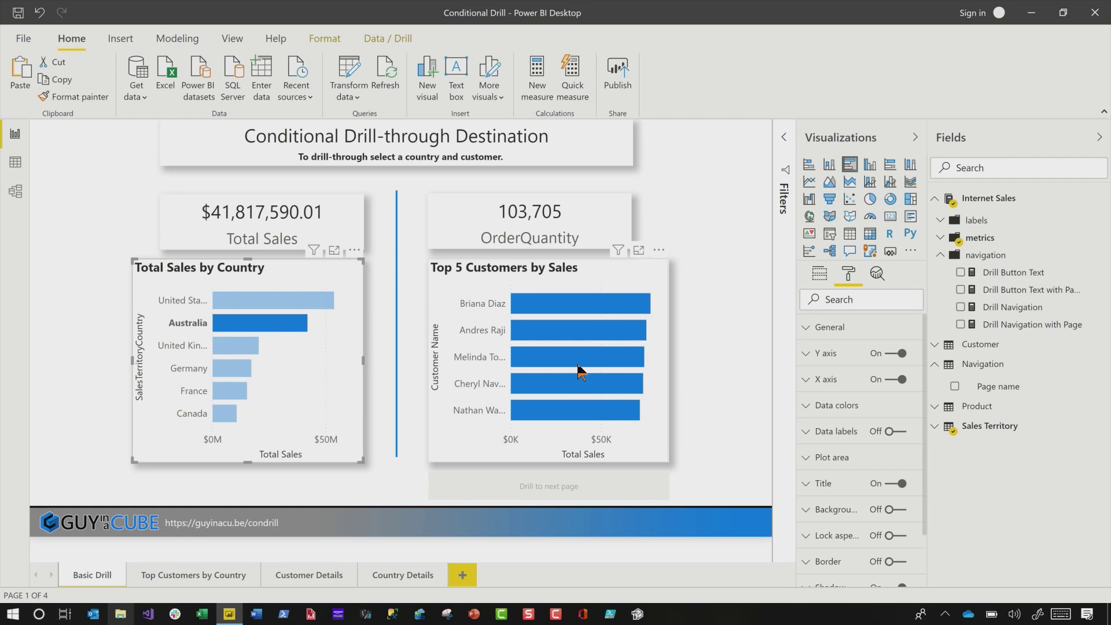
pyautogui.click(557, 361)
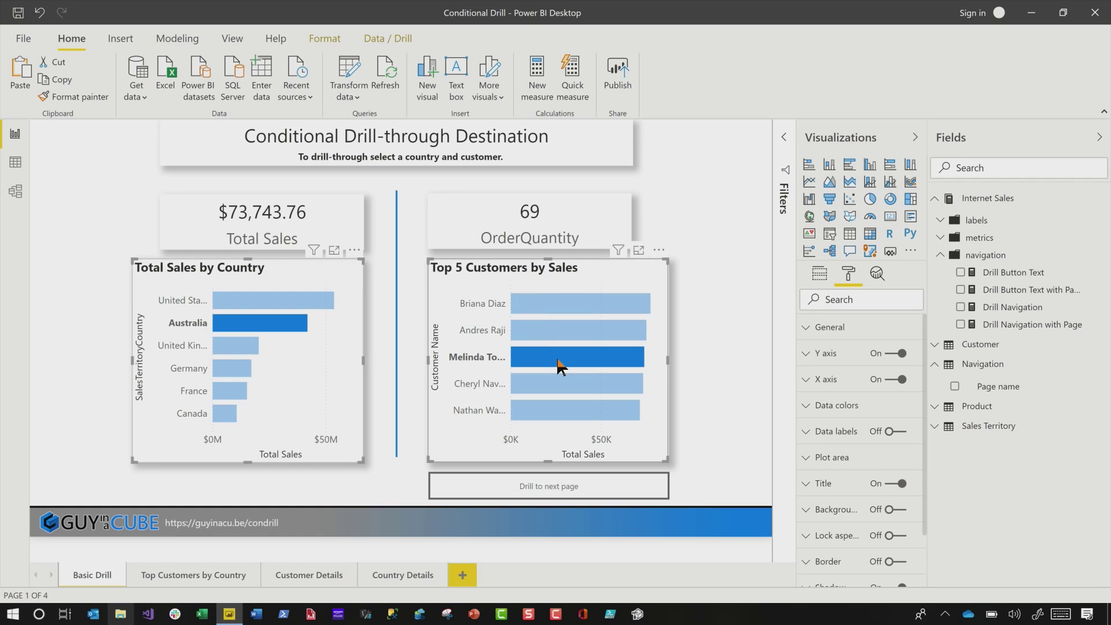
pyautogui.keyDown('ctrl'); pyautogui.click(597, 493); pyautogui.keyUp('ctrl')
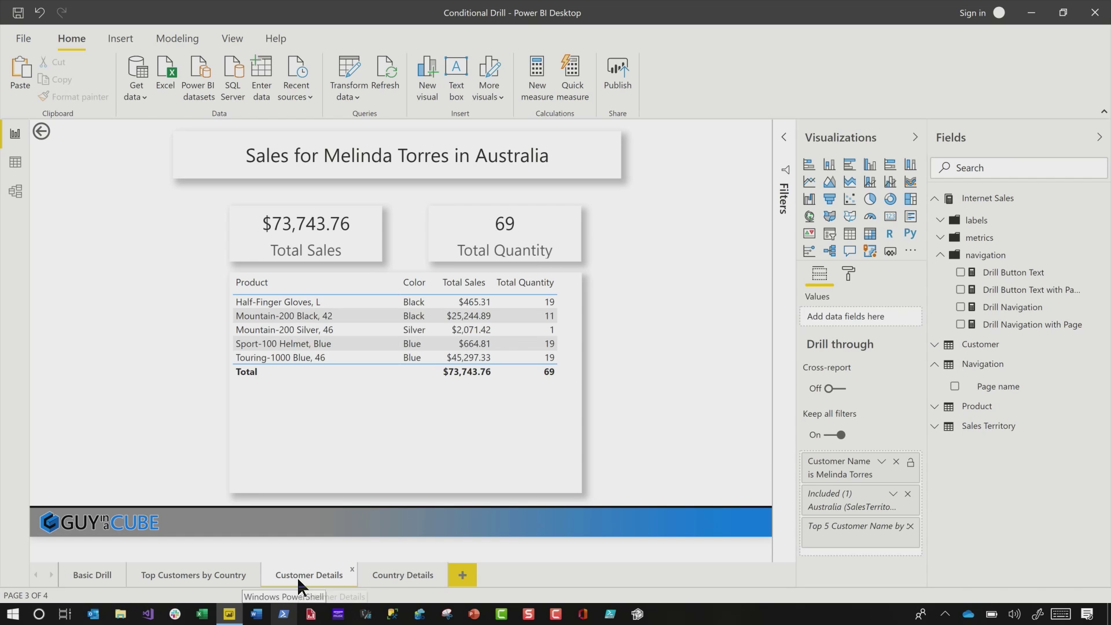
pyautogui.keyDown('ctrl'); pyautogui.click(41, 132); pyautogui.keyUp('ctrl')
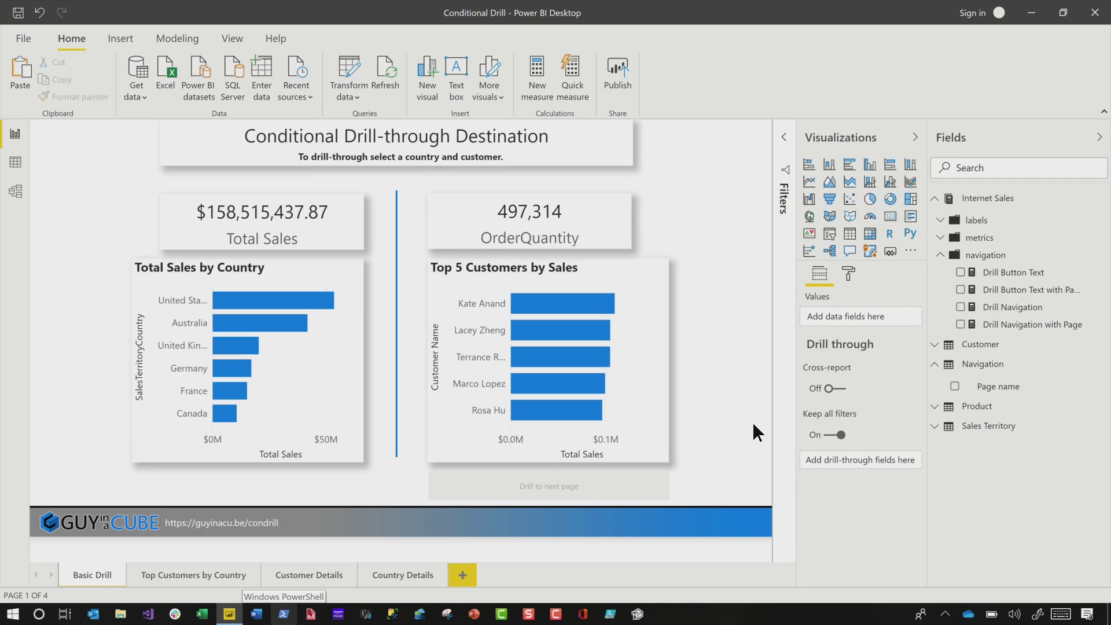
# Step: Widen the drill button past the edge of the customer chart and review the Drill Navigation and Drill Button Text measure formulas
pyautogui.click(662, 491)
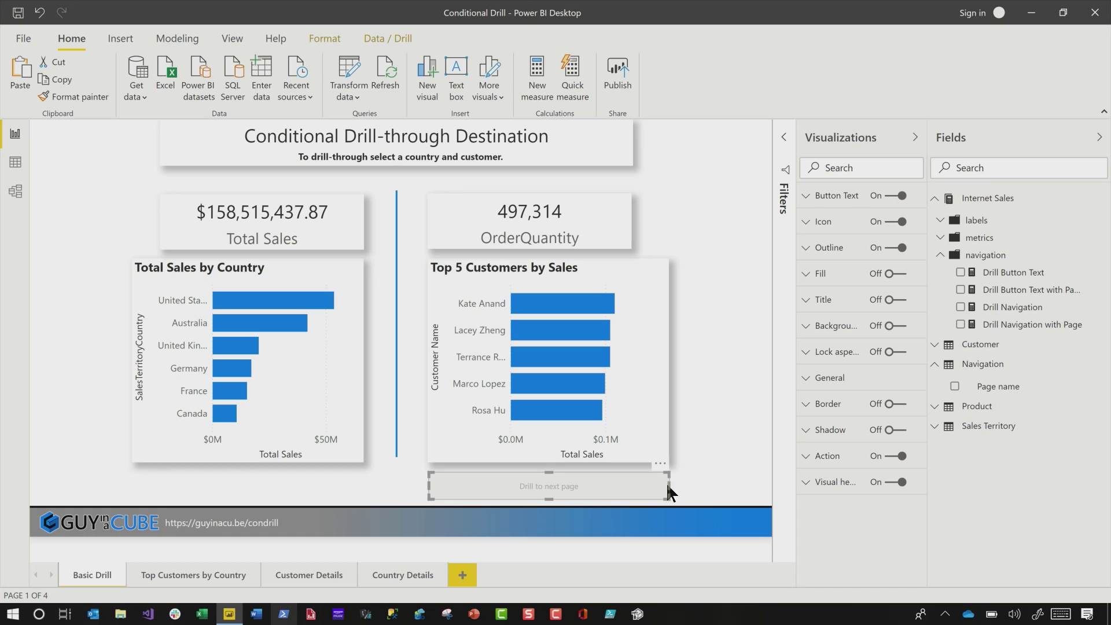
pyautogui.moveTo(669, 486); pyautogui.dragTo(715, 485)
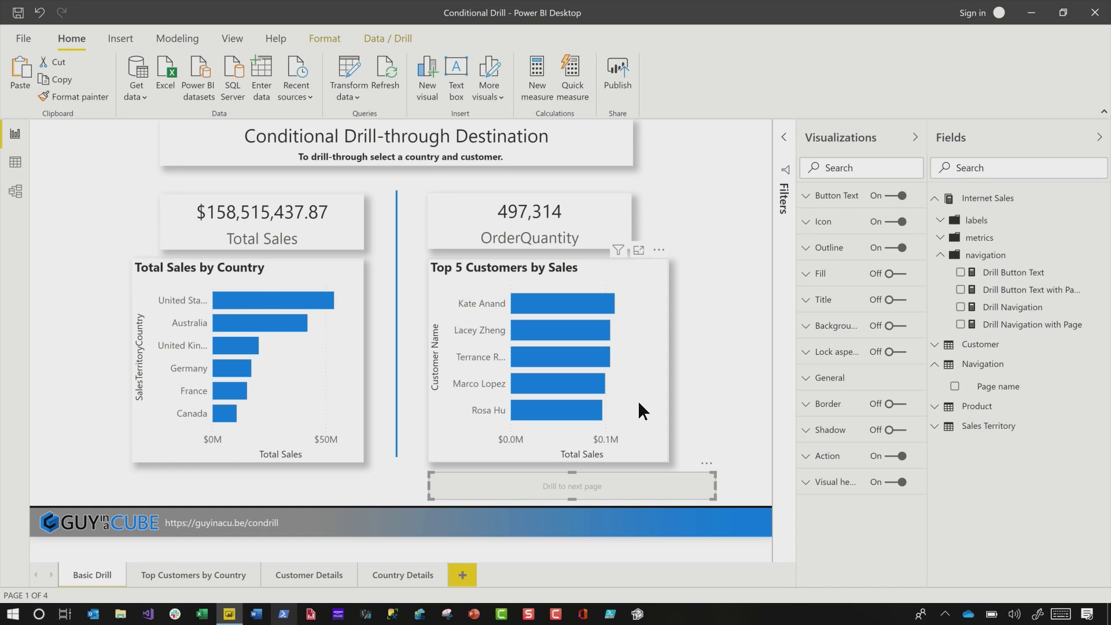
pyautogui.click(1035, 311)
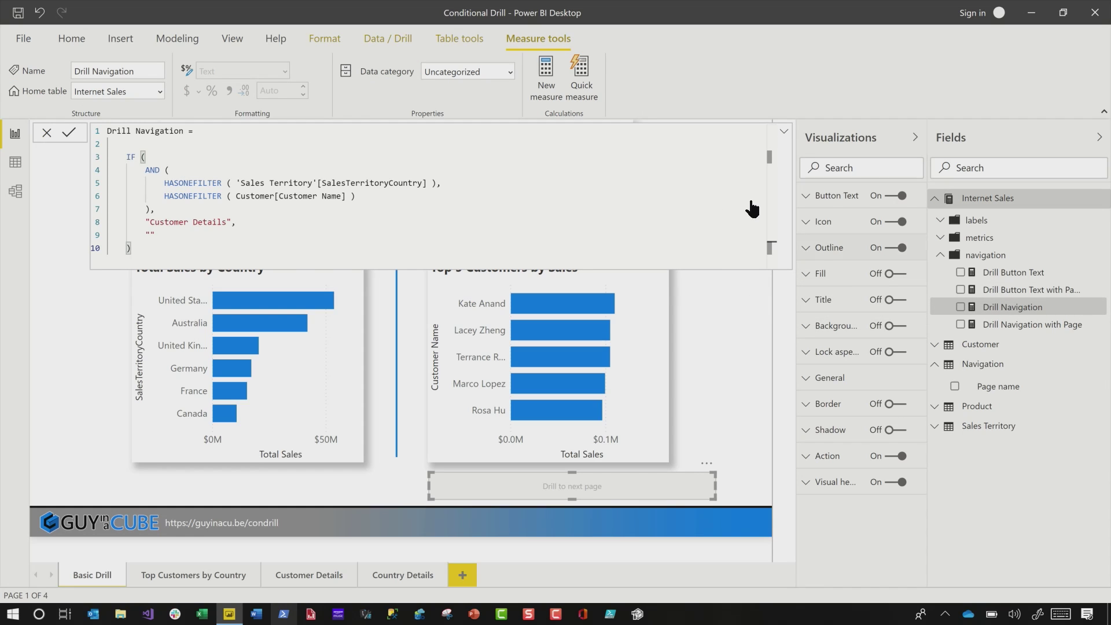
pyautogui.click(1016, 274)
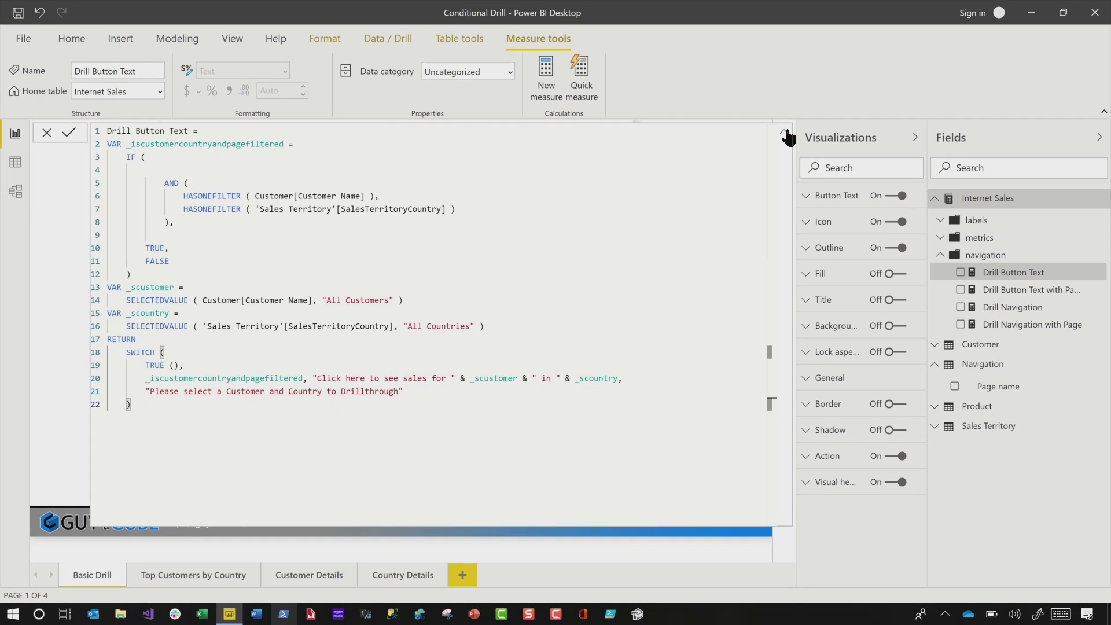
pyautogui.click(1080, 63)
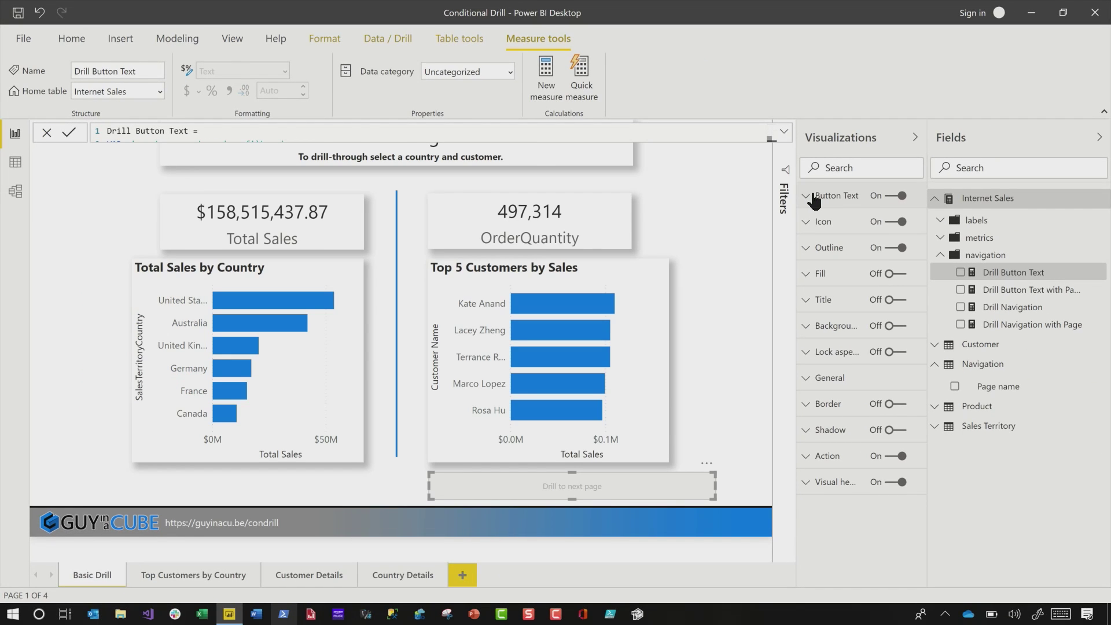
# Step: Set the drill button's default-state text by field value, based on the Drill Button Text measure
pyautogui.click(807, 196)
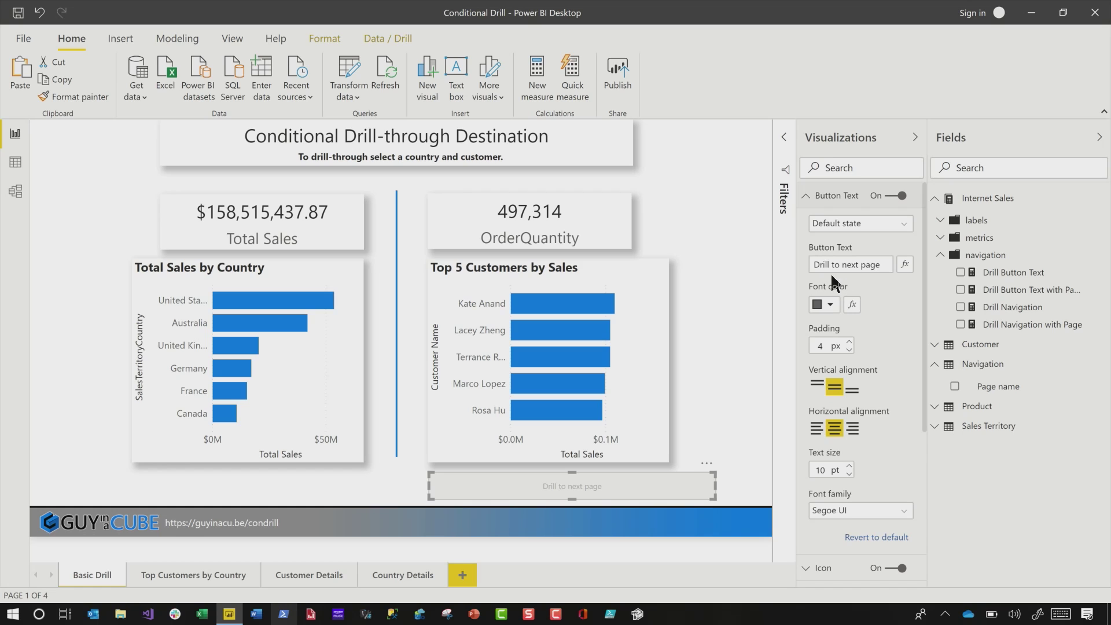
pyautogui.click(904, 264)
pyautogui.click(383, 204)
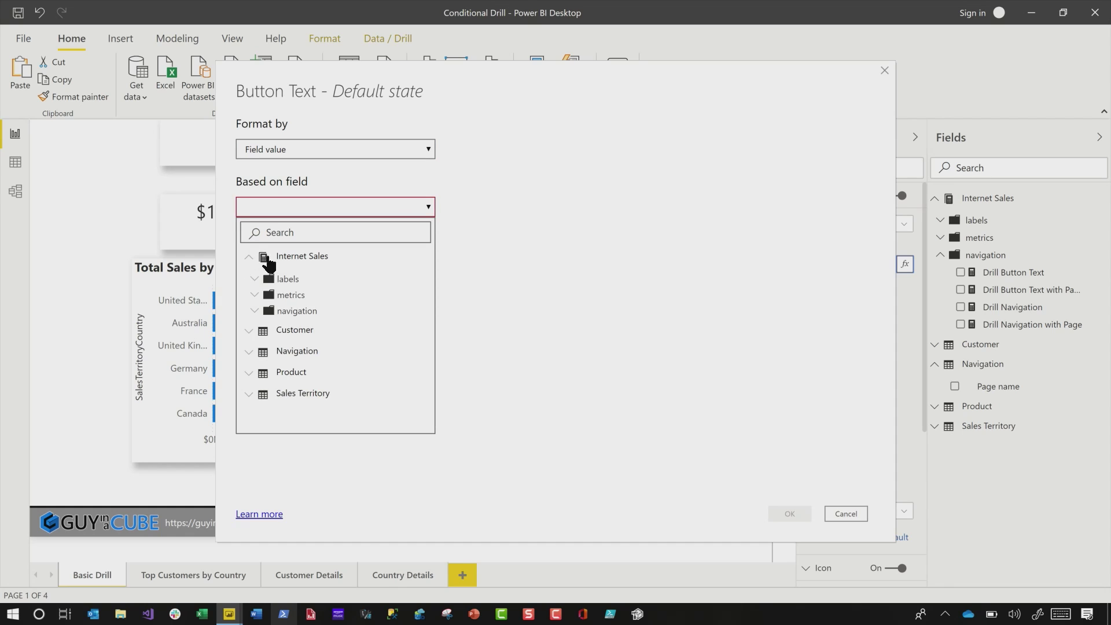
pyautogui.click(255, 311)
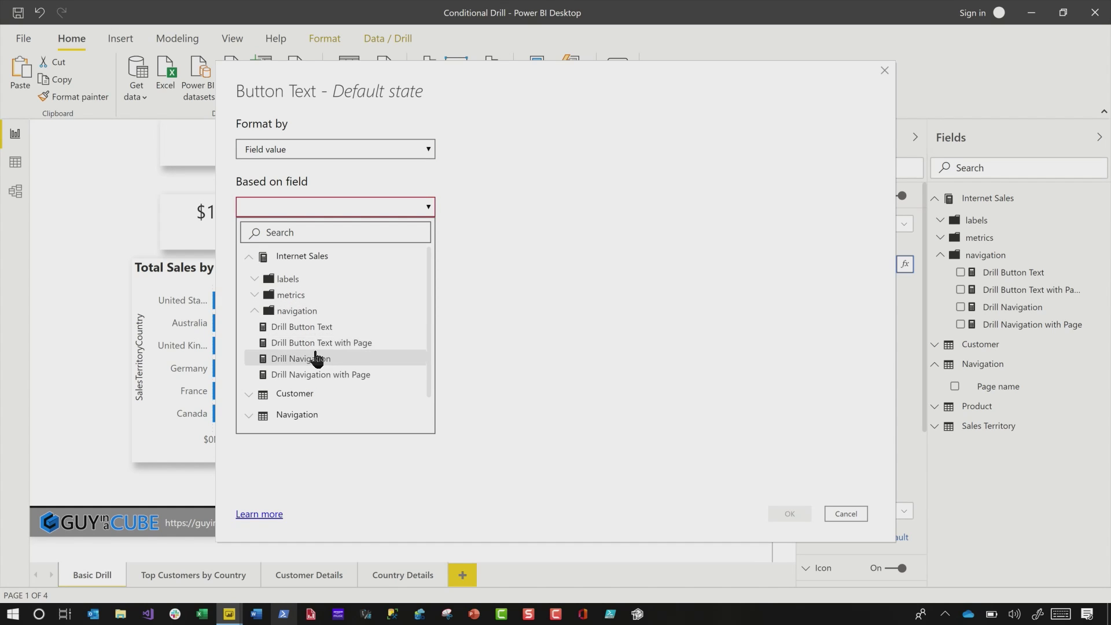
pyautogui.click(295, 327)
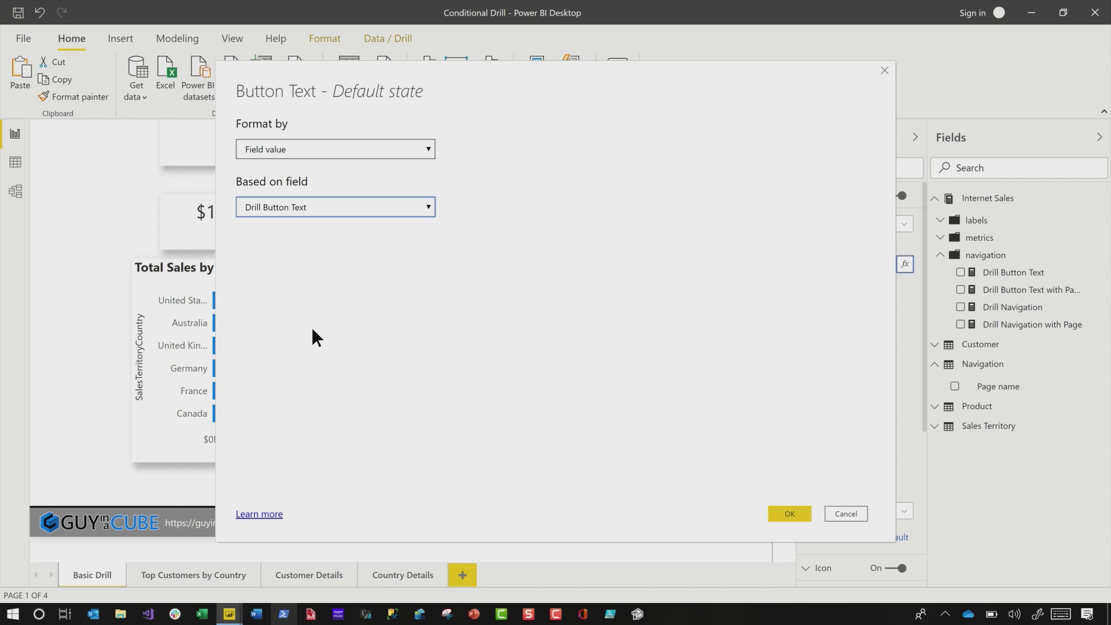
pyautogui.click(789, 513)
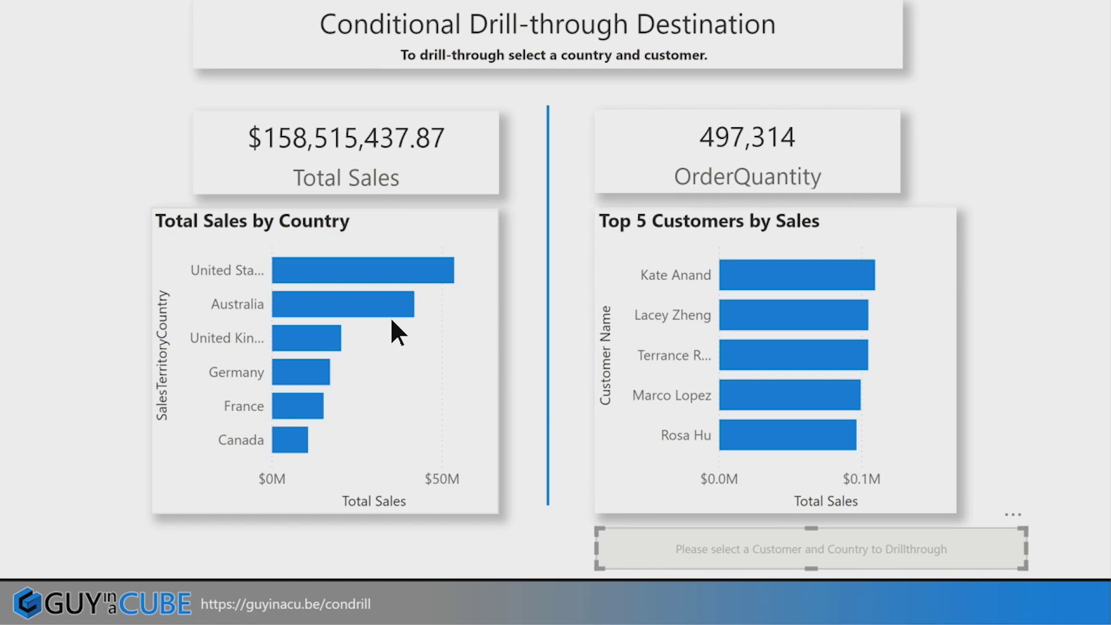
# Step: Select France together with a top customer, drill through with the button, and return to the Basic Drill page
pyautogui.click(284, 407)
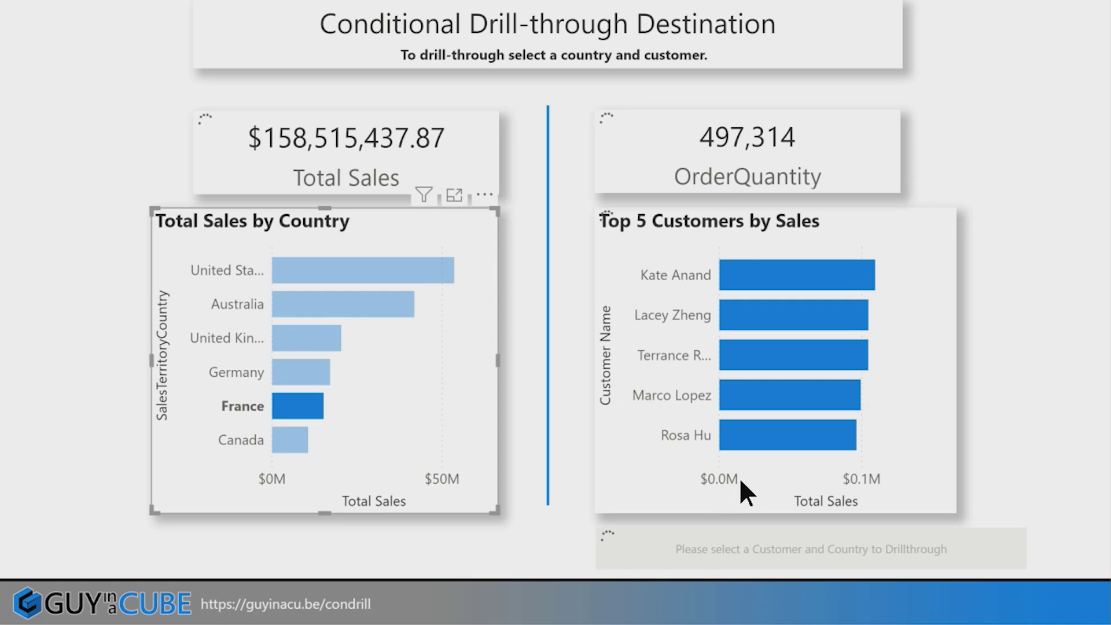
pyautogui.click(774, 435)
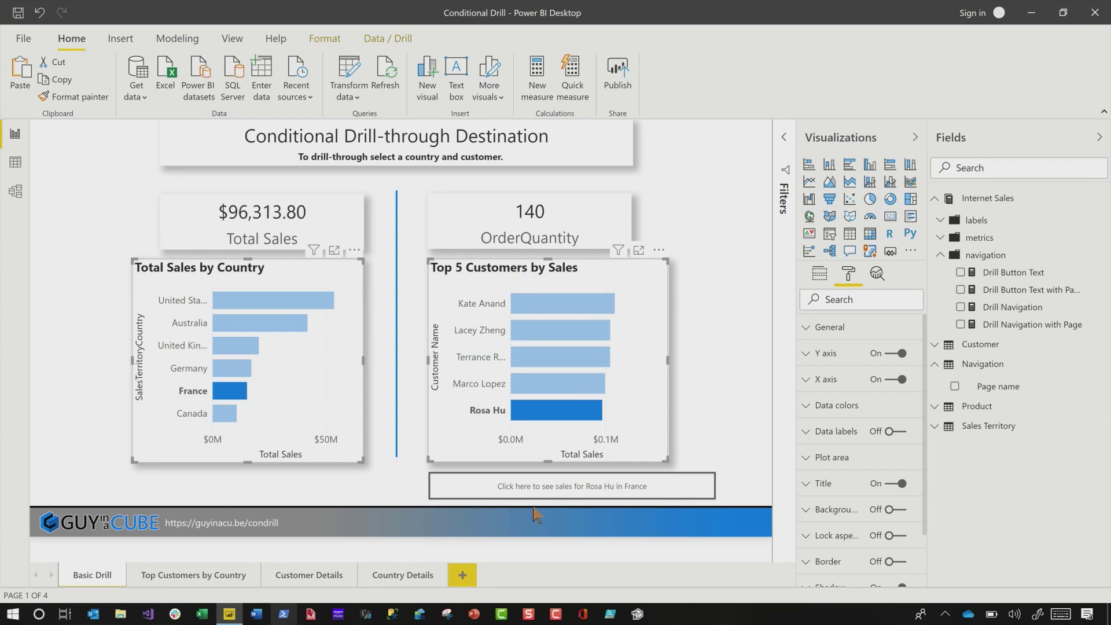
pyautogui.keyDown('ctrl'); pyautogui.click(525, 481); pyautogui.keyUp('ctrl')
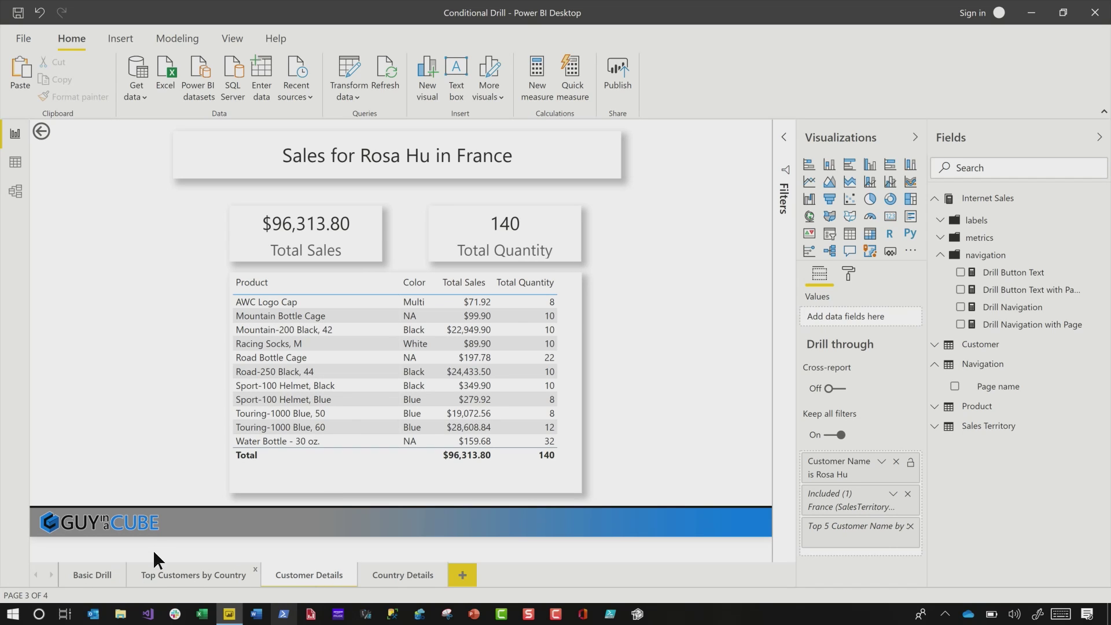
pyautogui.click(93, 575)
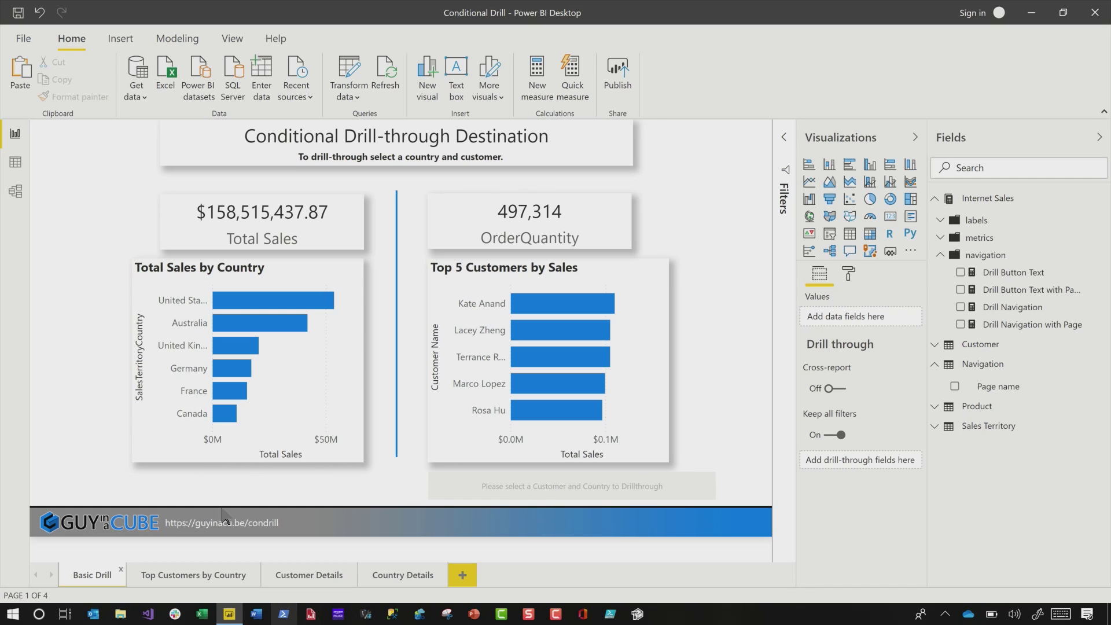
# Step: On the Top Customers by Country page, inspect the page name slicer and review the Drill Button Text with Page and Drill Navigation with Page formulas
pyautogui.click(203, 575)
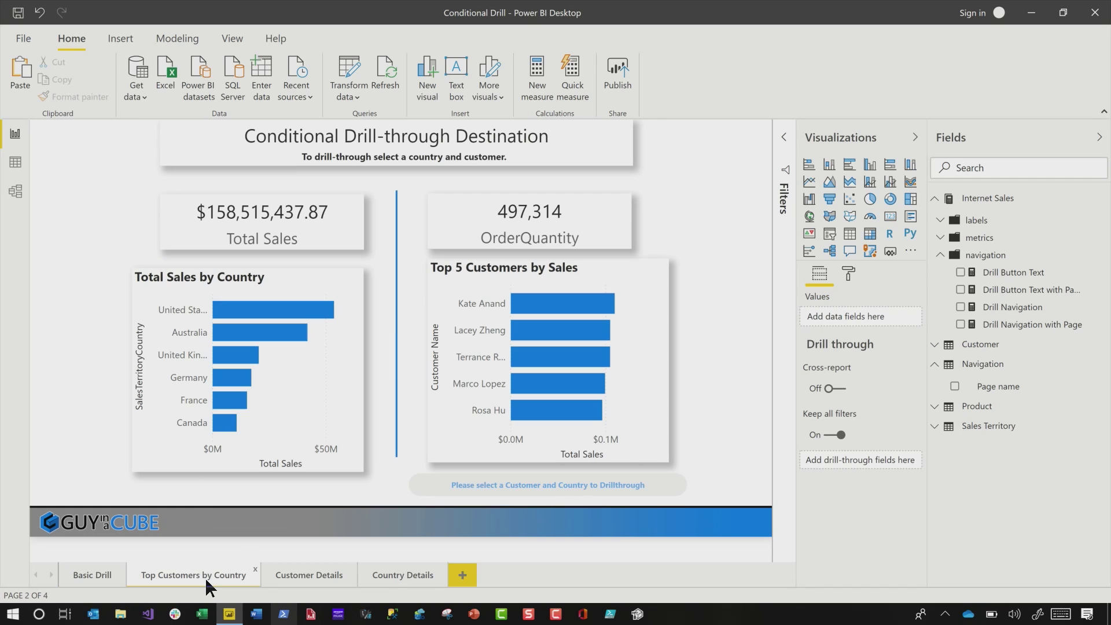
pyautogui.click(306, 499)
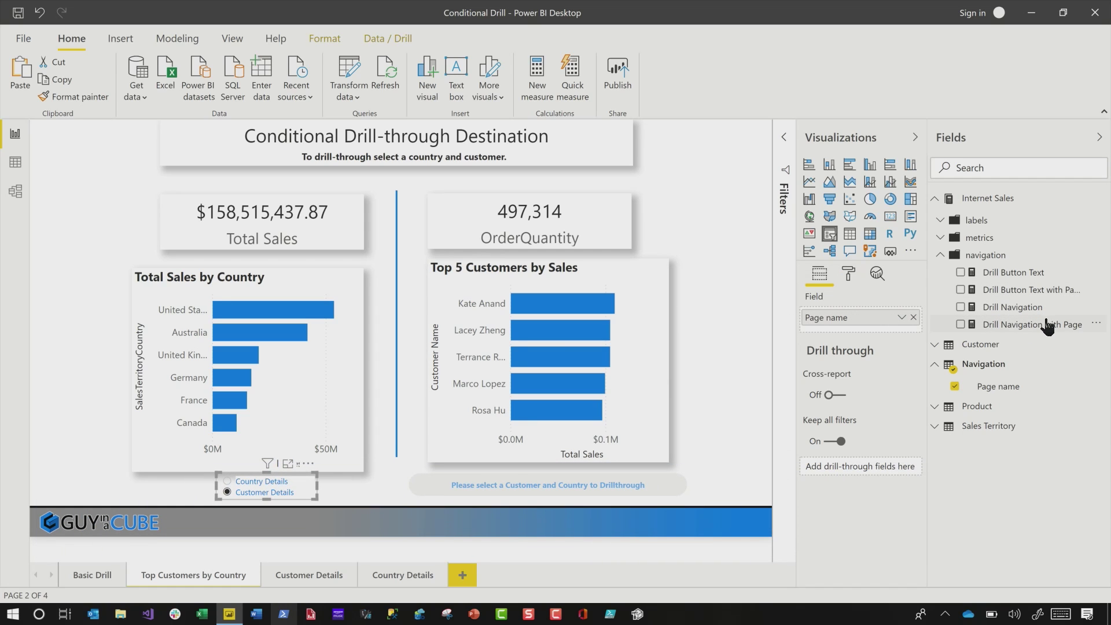
pyautogui.click(1065, 296)
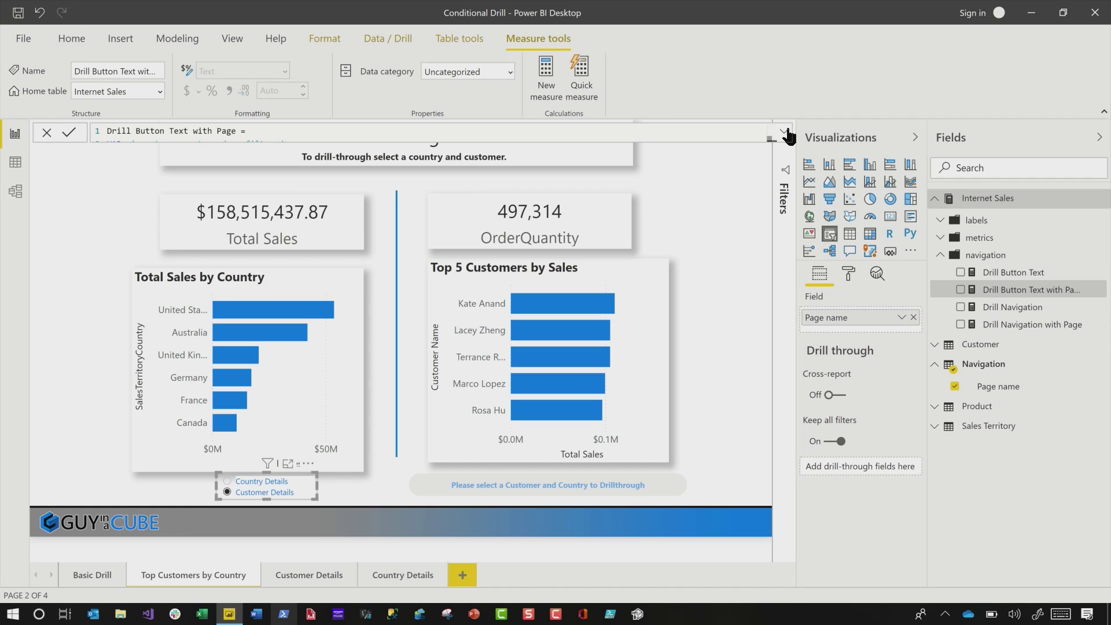
pyautogui.click(785, 134)
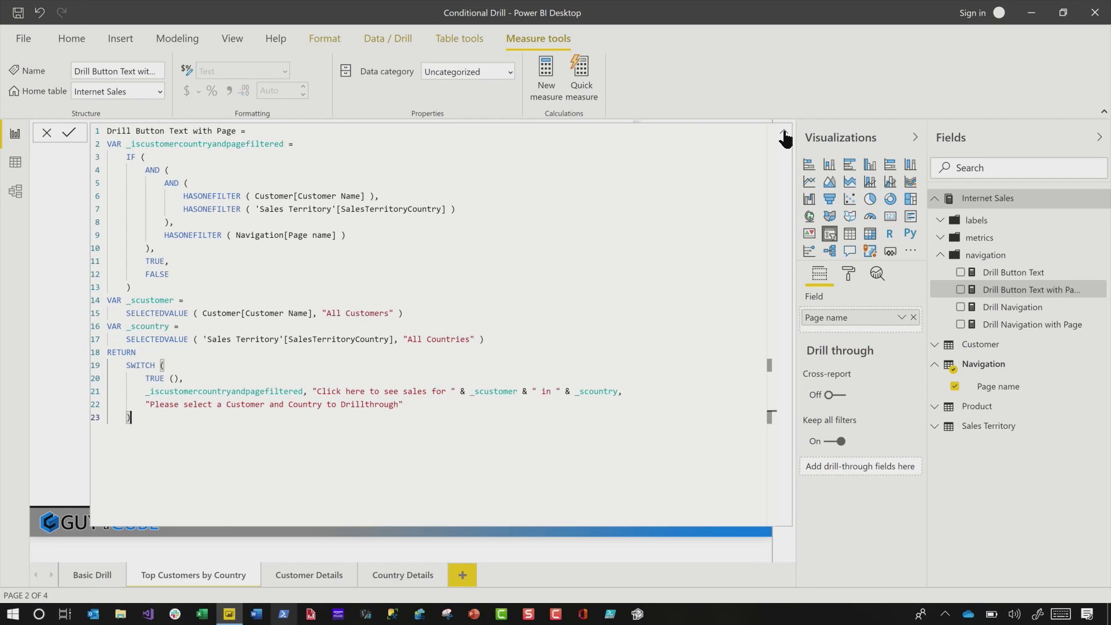
pyautogui.click(785, 136)
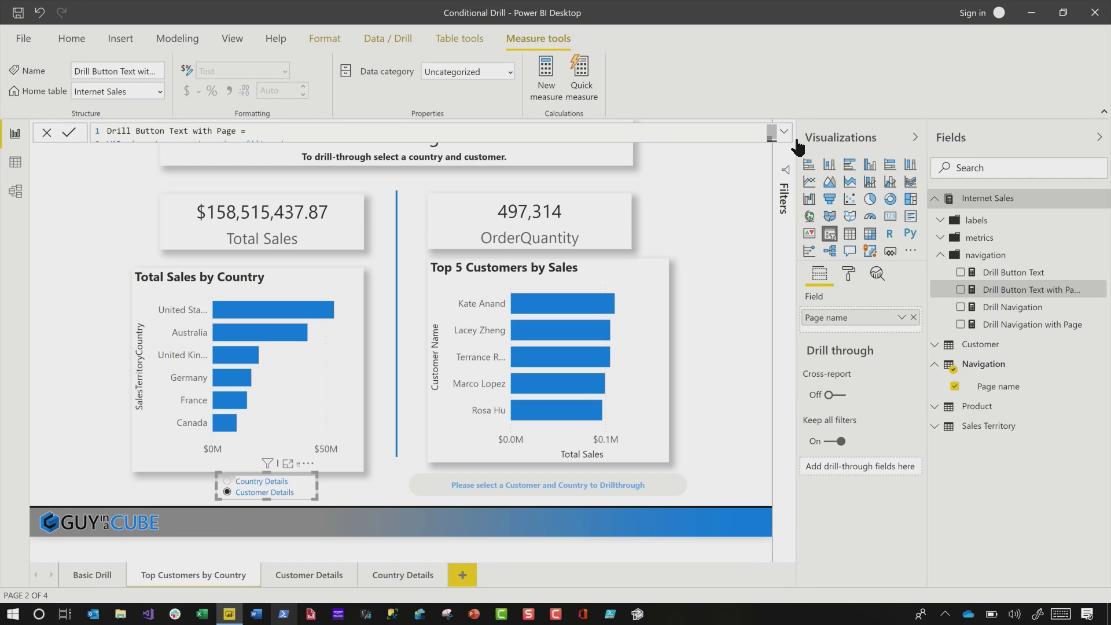
pyautogui.click(1028, 327)
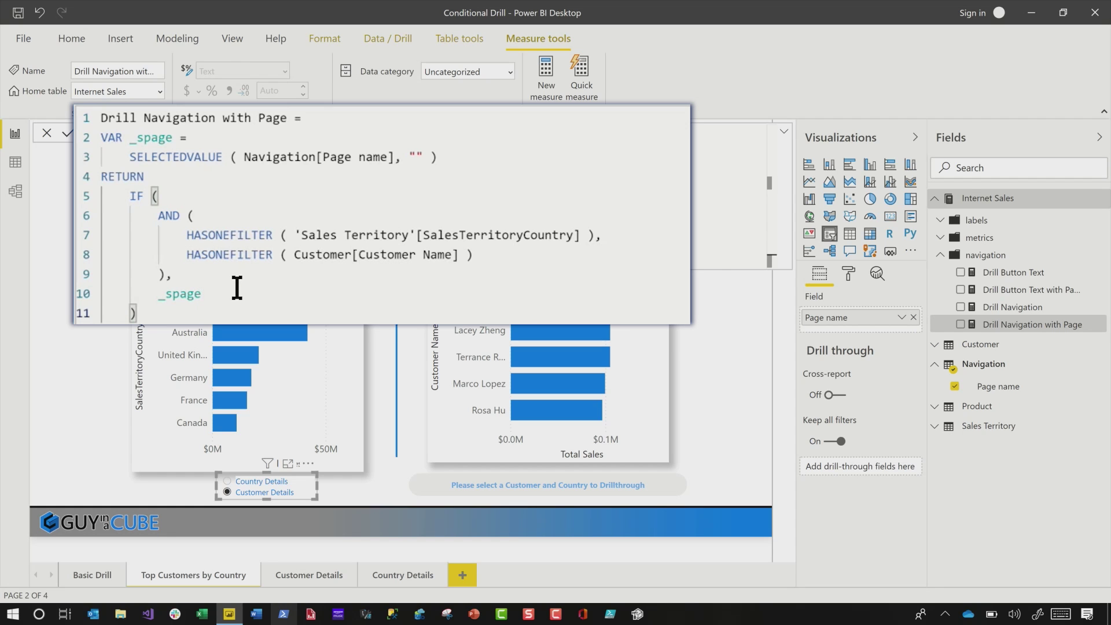
pyautogui.click(783, 130)
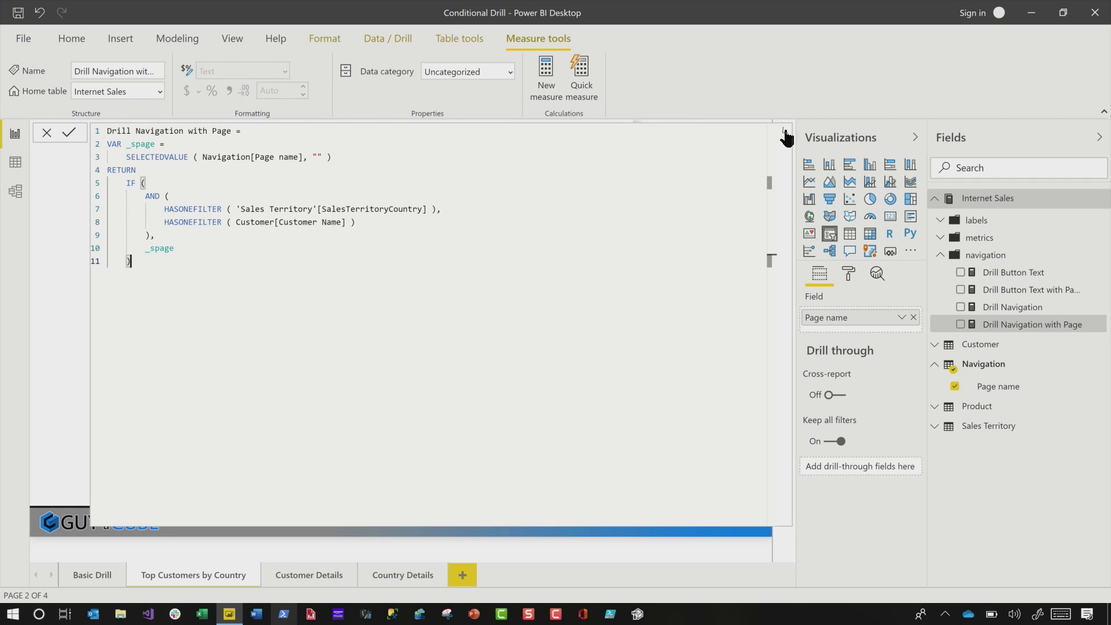
pyautogui.click(783, 132)
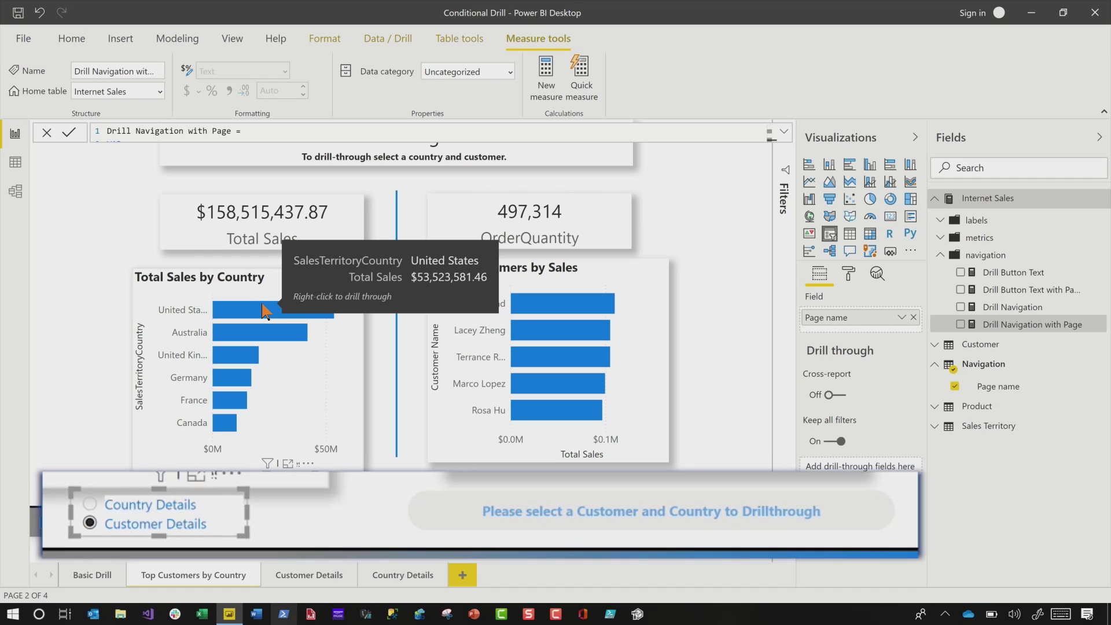
# Step: Select United States together with a top customer, and test the drill button by deleting the page name slicer and undoing the deletion
pyautogui.click(264, 311)
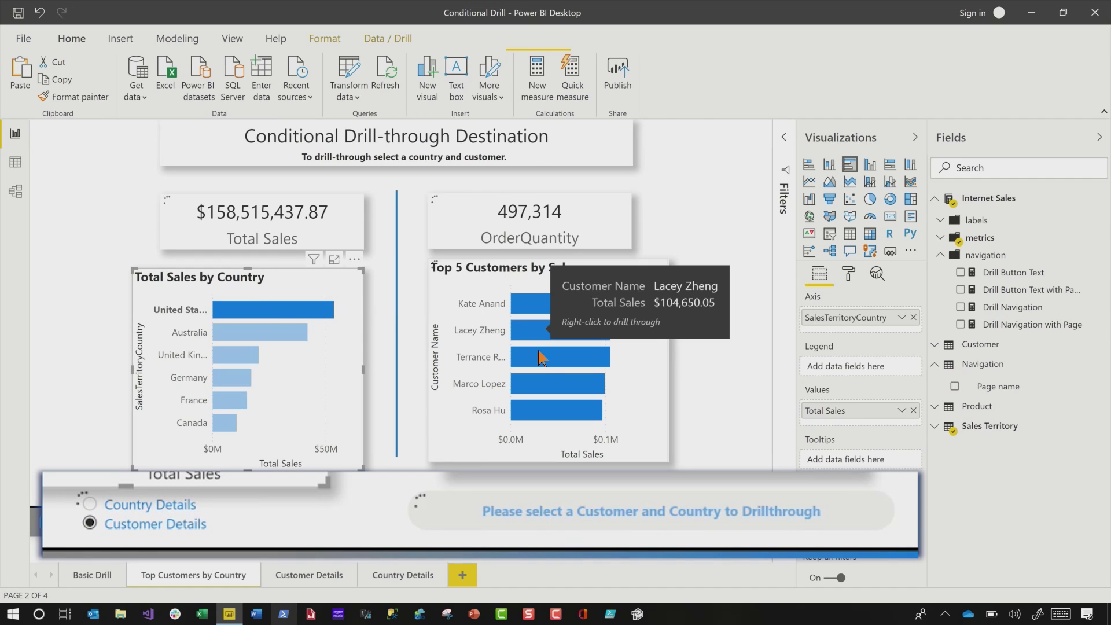
pyautogui.click(536, 369)
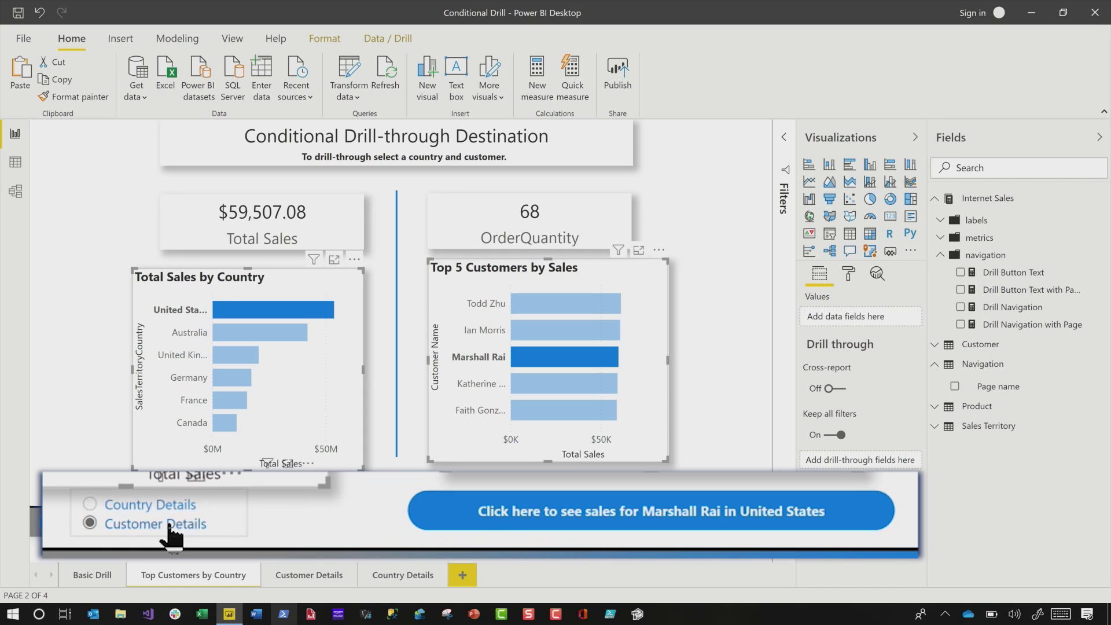
pyautogui.click(243, 537)
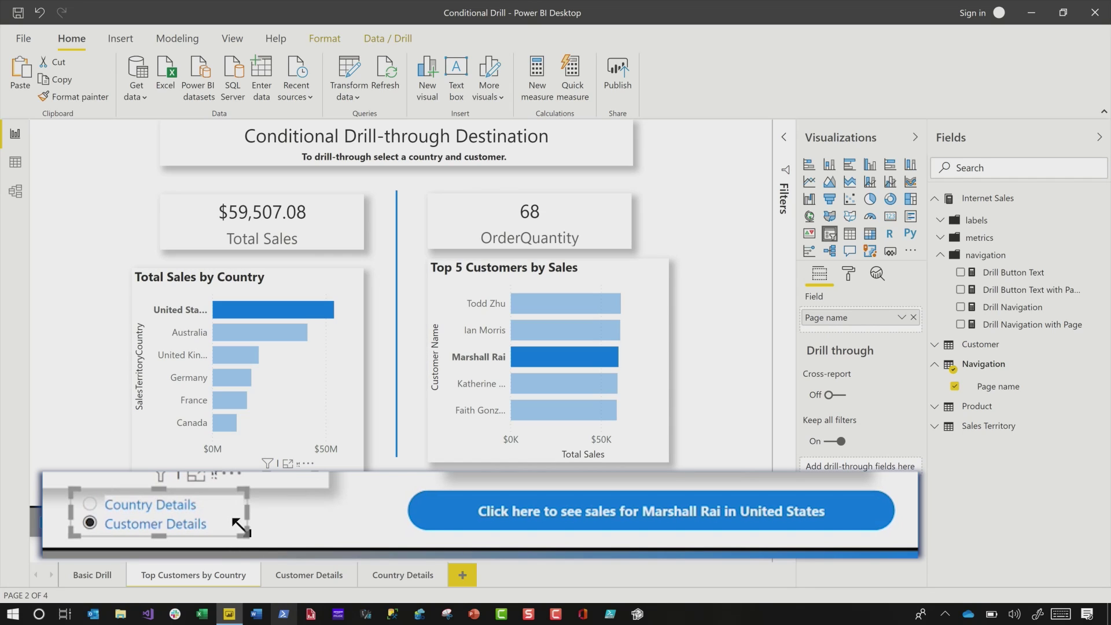
pyautogui.press('Delete')
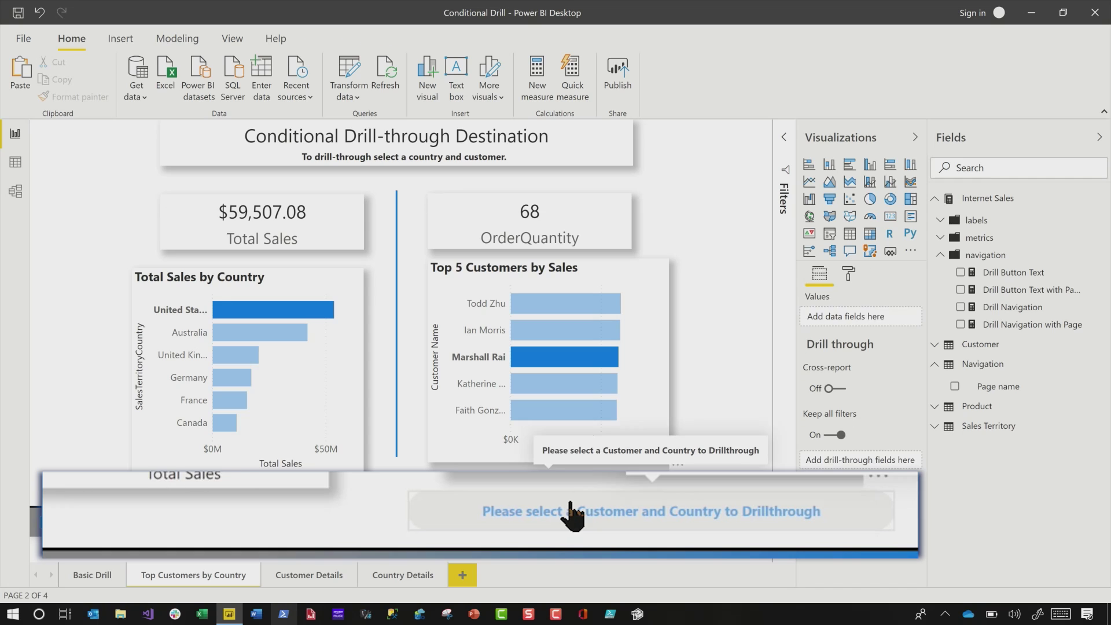
pyautogui.hotkey('ctrl', 'z')
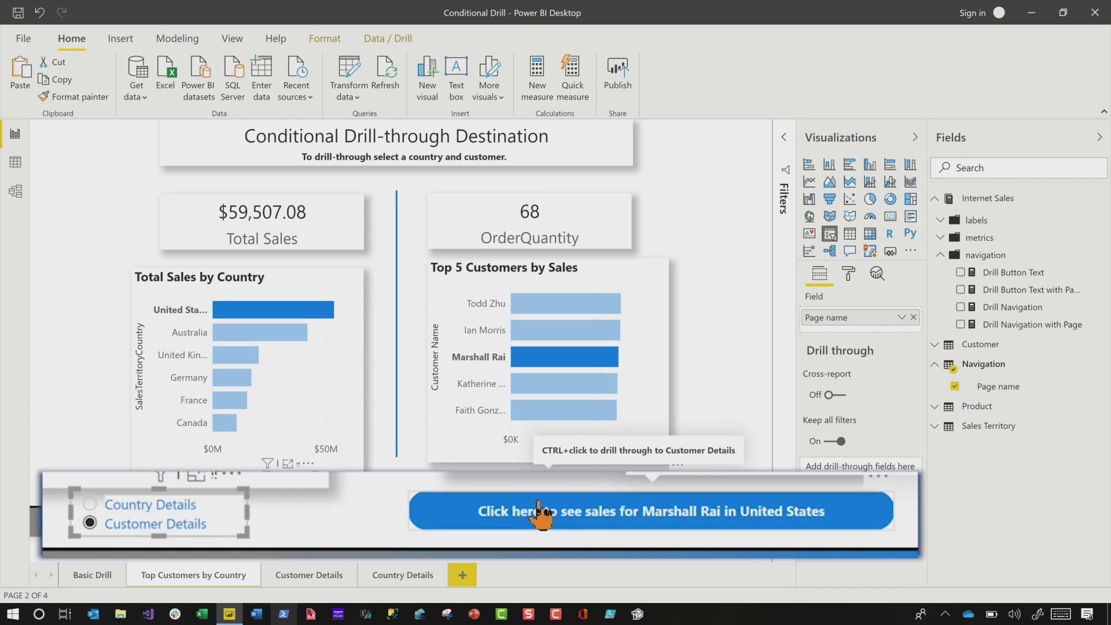
pyautogui.click(170, 506)
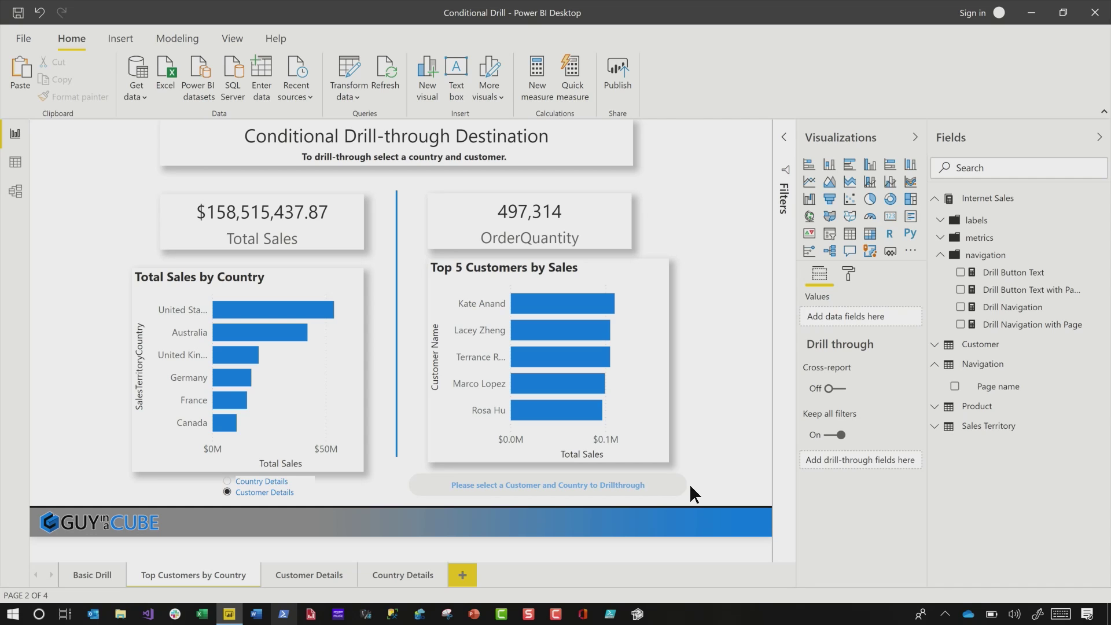
# Step: Clear the conditional disabled tooltip in the drill button's action settings
pyautogui.click(680, 493)
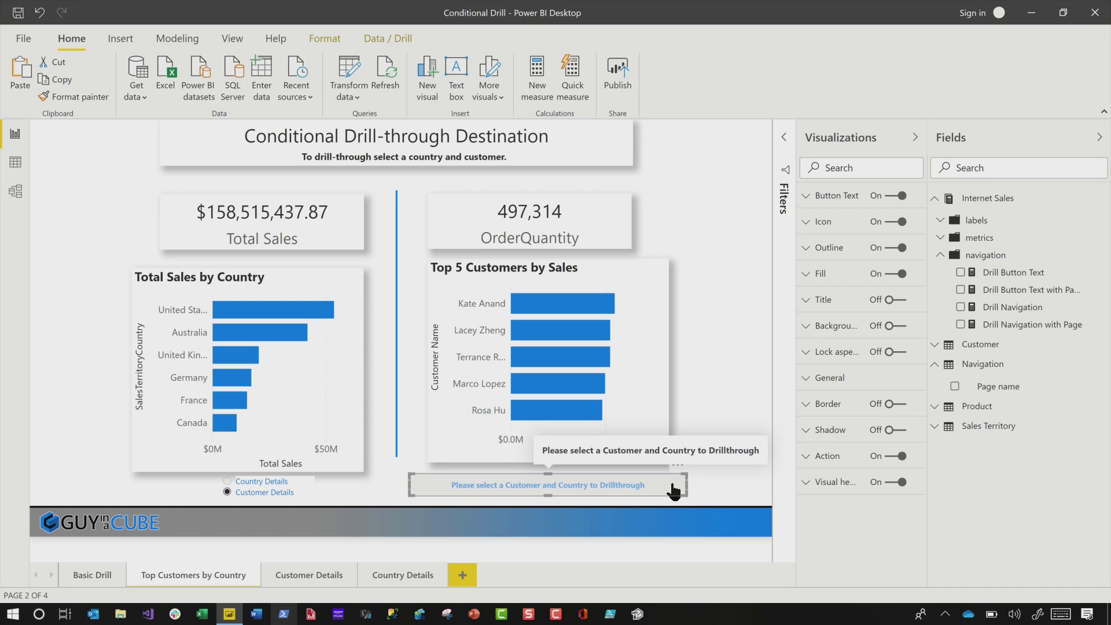
pyautogui.click(805, 457)
pyautogui.scroll(-1, 906, 506)
pyautogui.scroll(-3, 906, 507)
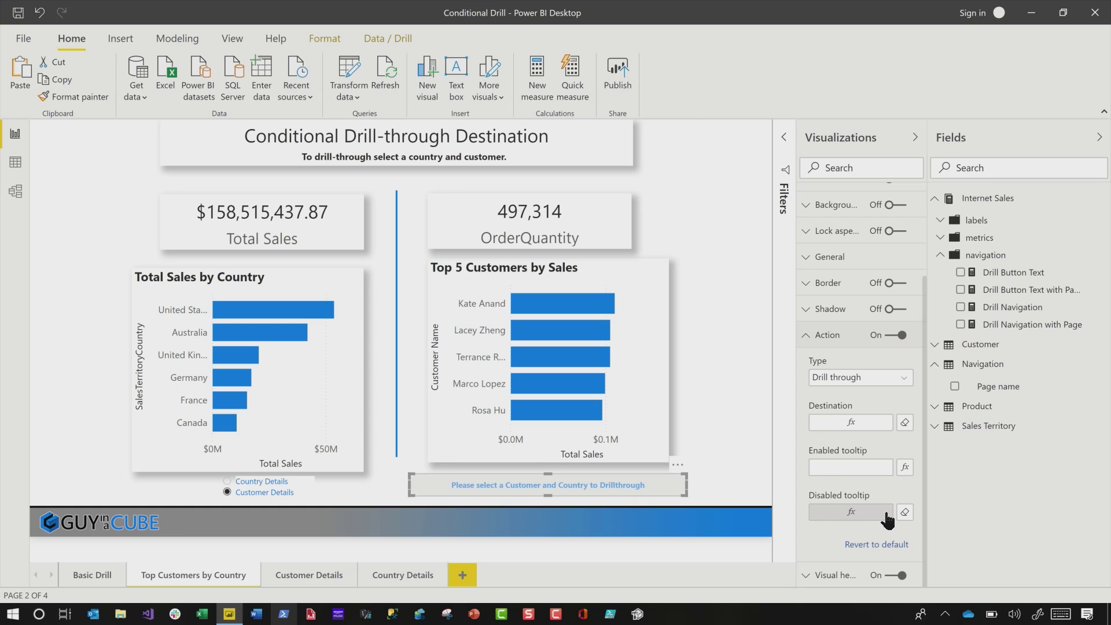
pyautogui.click(904, 512)
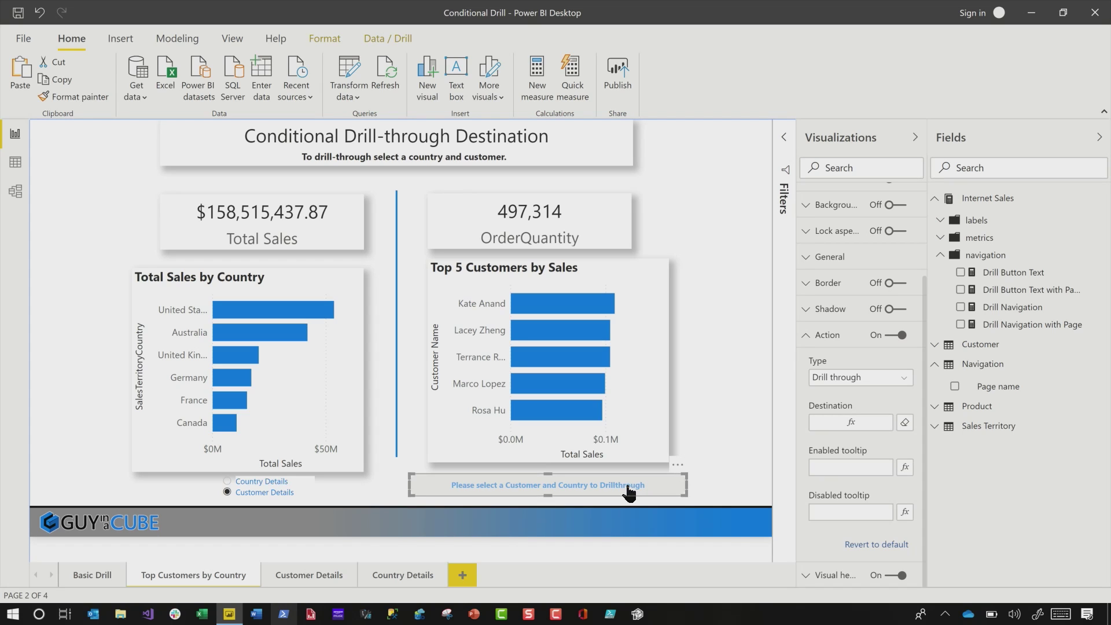
# Step: Set the drill button's disabled tooltip by field value, based on the Drill Button Text with Page measure, and deselect the button
pyautogui.click(905, 511)
pyautogui.click(421, 151)
pyautogui.click(374, 150)
pyautogui.click(384, 206)
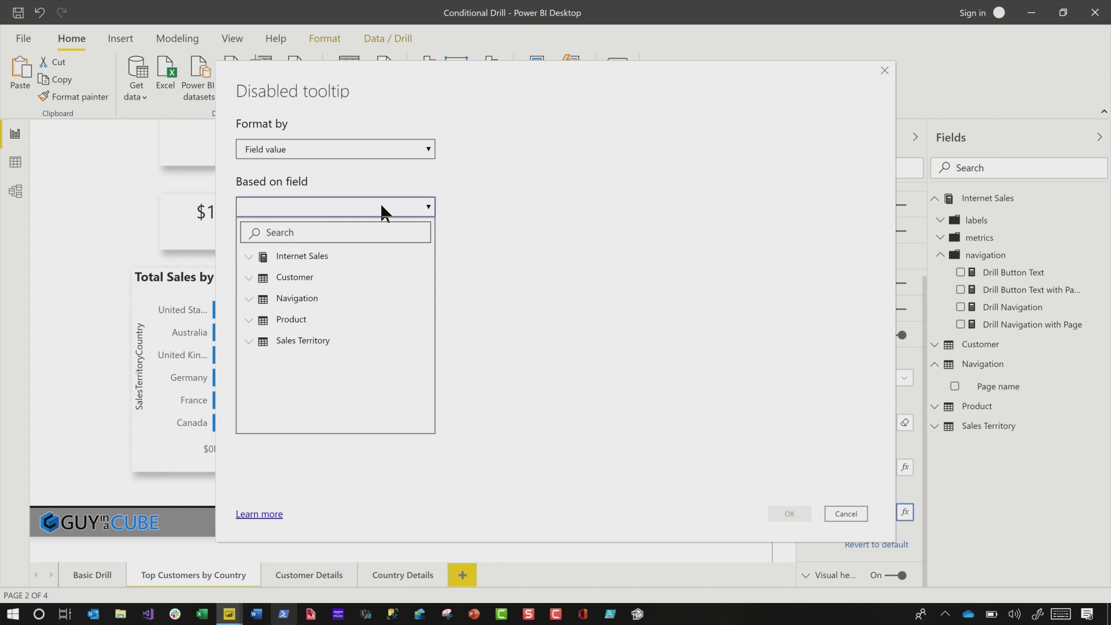
pyautogui.click(248, 257)
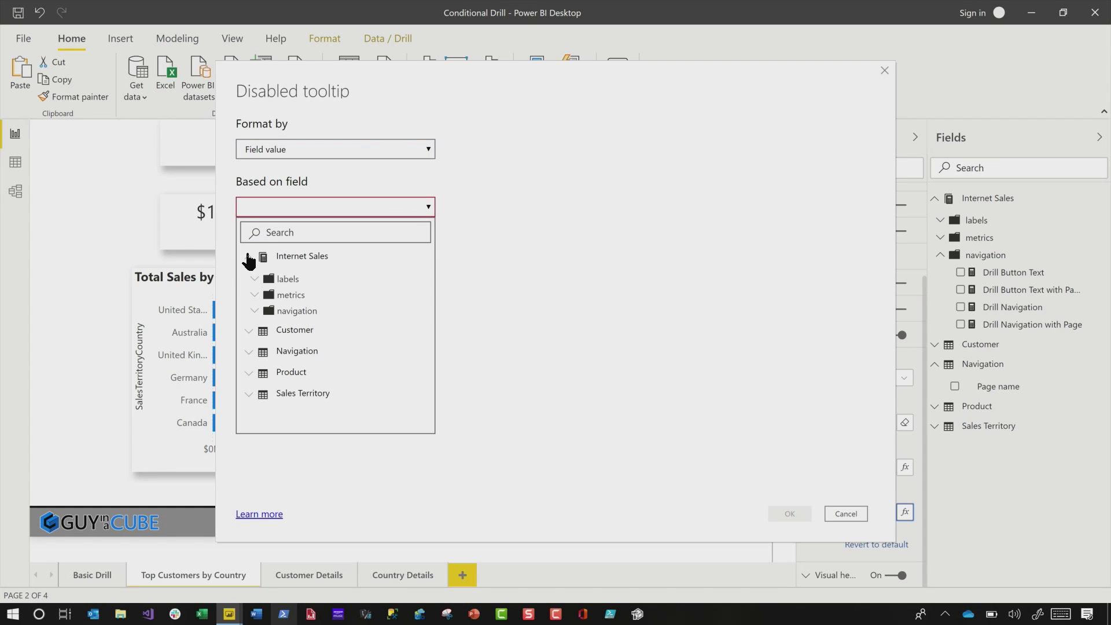
pyautogui.click(257, 312)
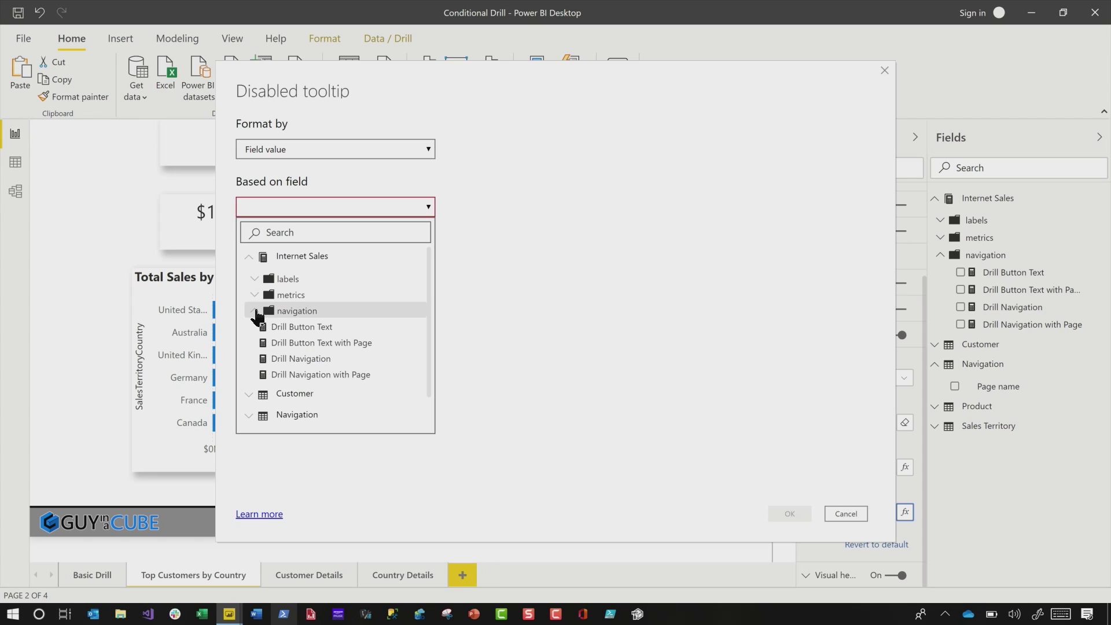
pyautogui.click(349, 344)
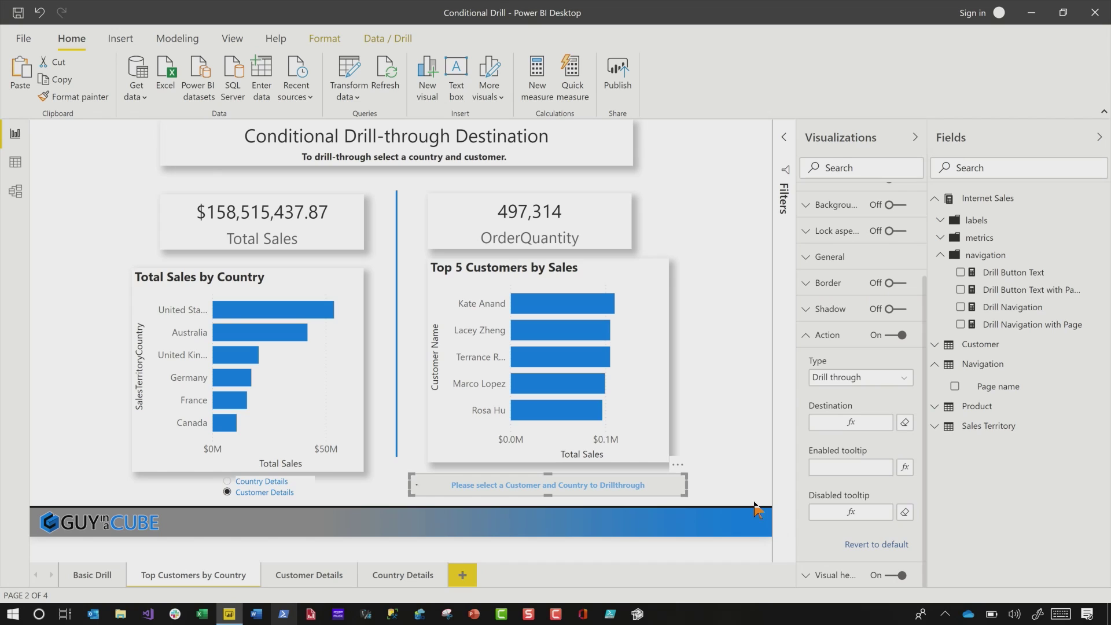
pyautogui.click(740, 480)
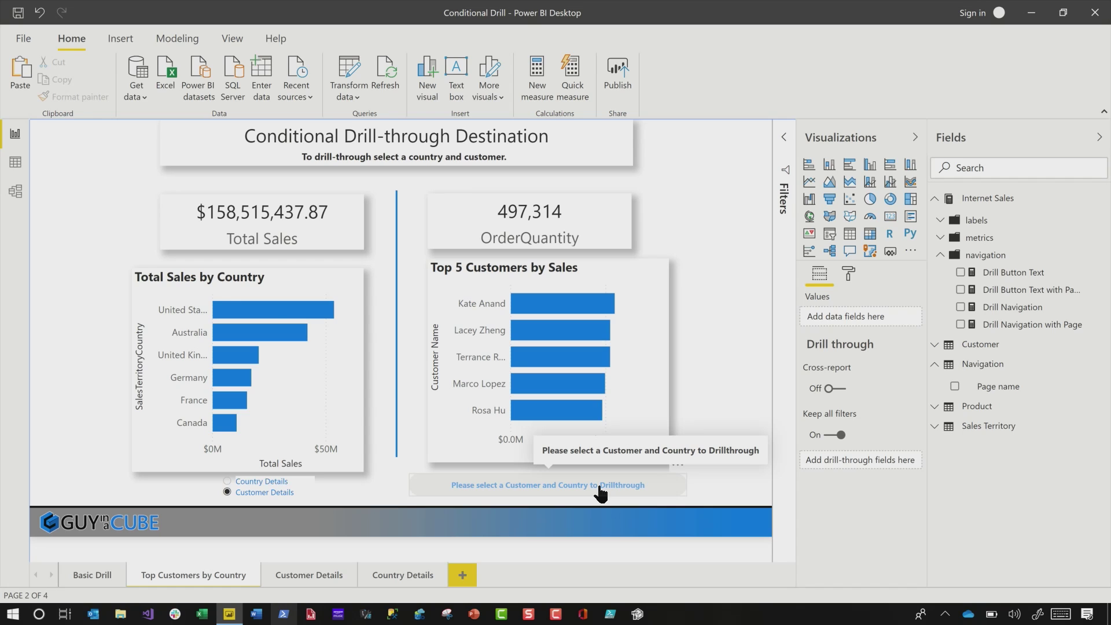
# Step: Select Australia together with a top customer, check the drill button's text and tooltip, and clear the selection
pyautogui.click(255, 336)
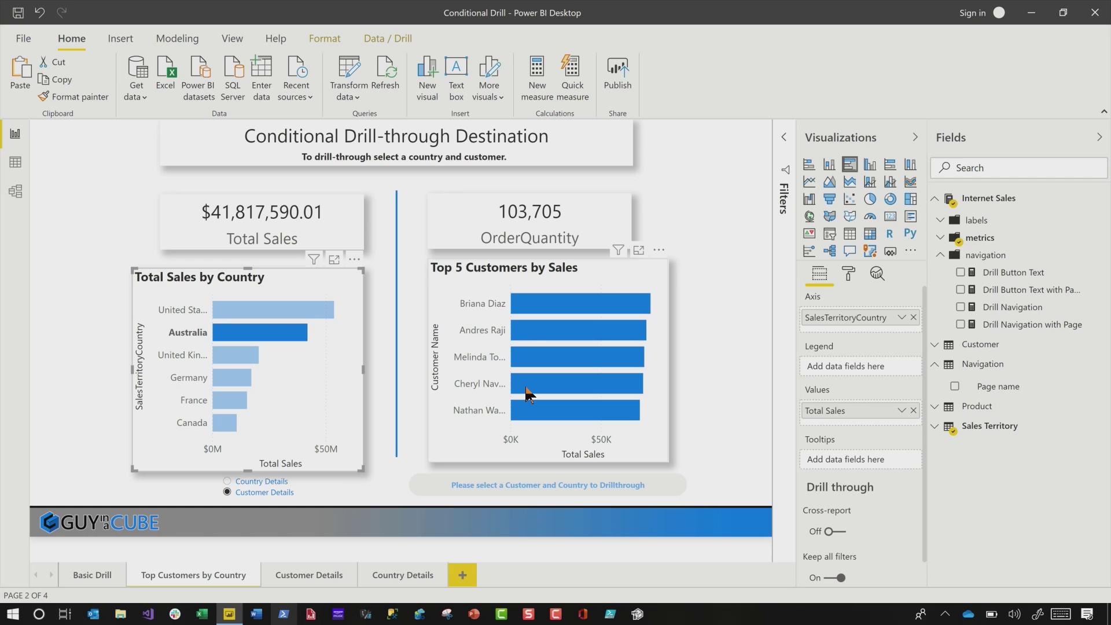
pyautogui.click(527, 386)
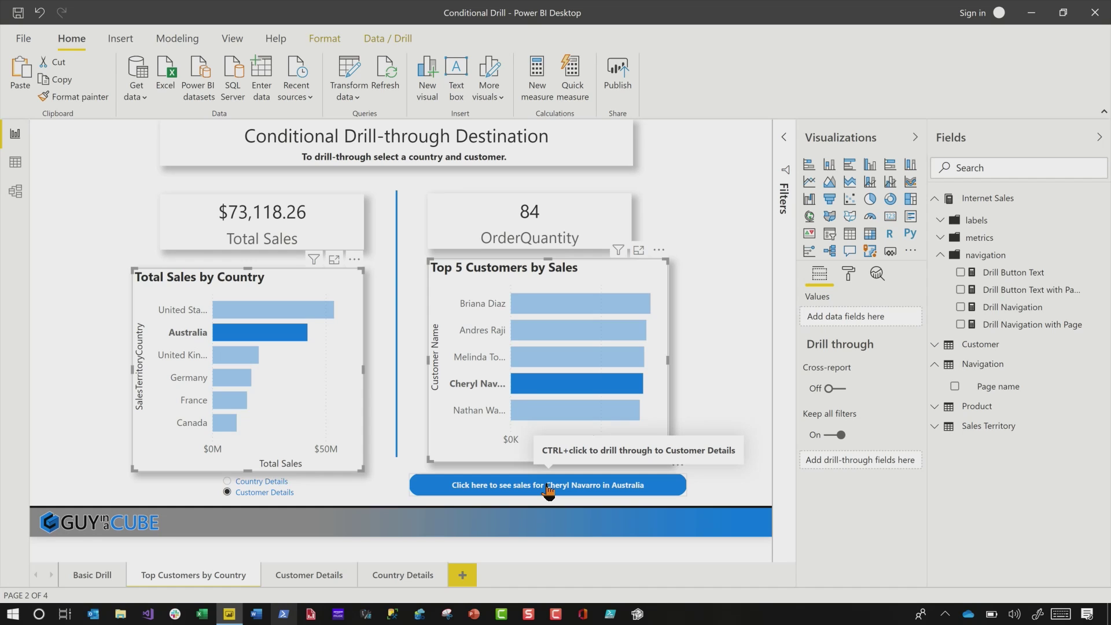
pyautogui.click(481, 414)
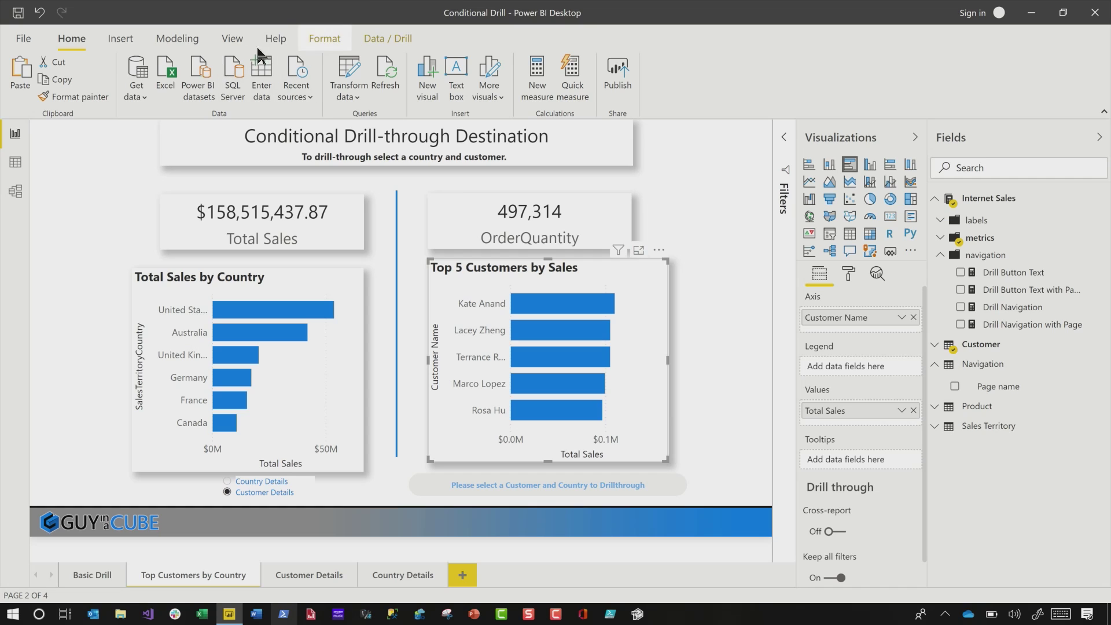
# Step: Show the Performance analyzer, clear its old results, select United States in the country chart, and start a new recording
pyautogui.click(231, 39)
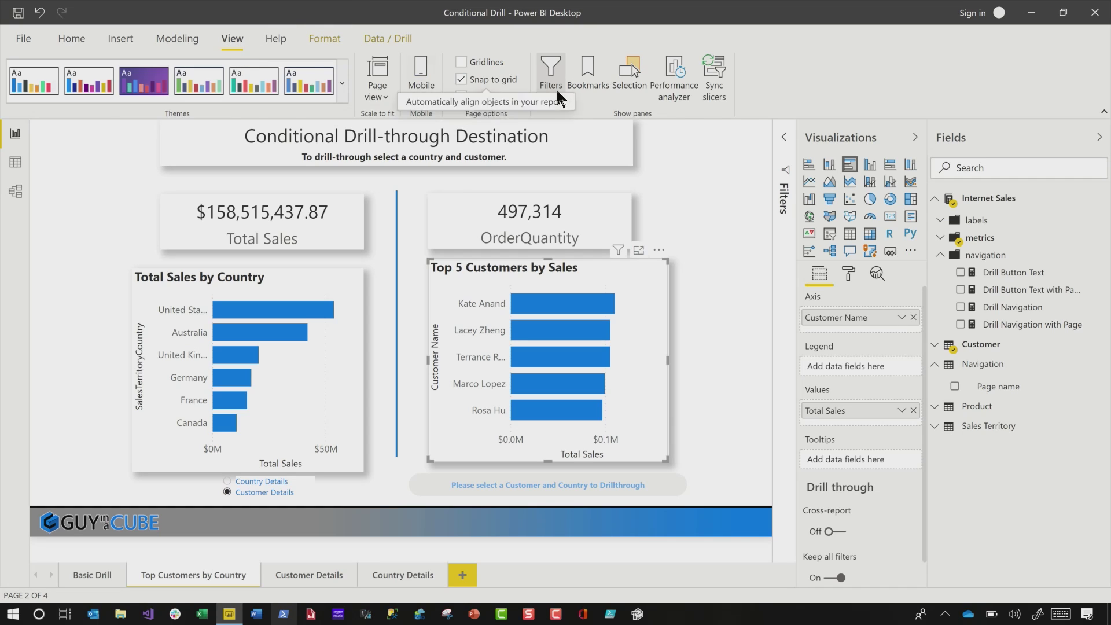
pyautogui.click(671, 81)
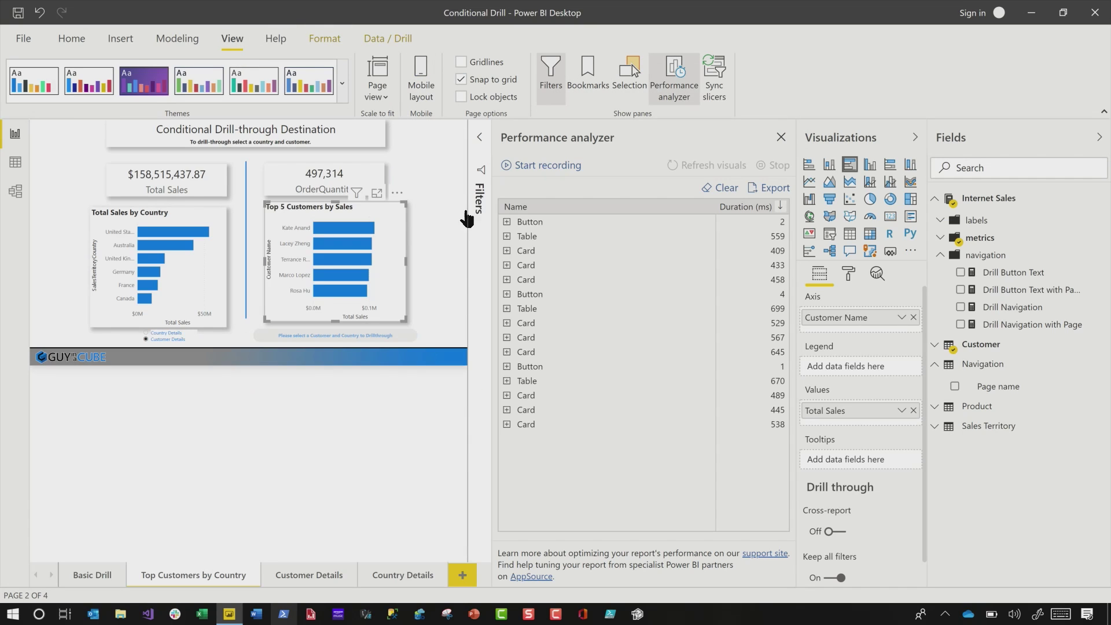
pyautogui.click(722, 188)
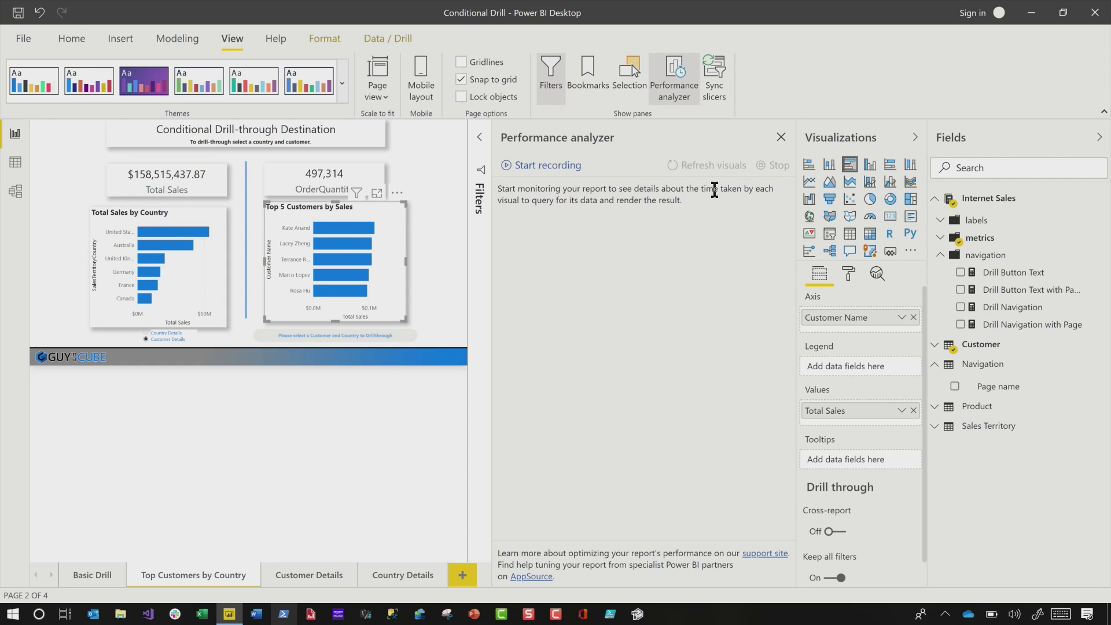
pyautogui.click(177, 233)
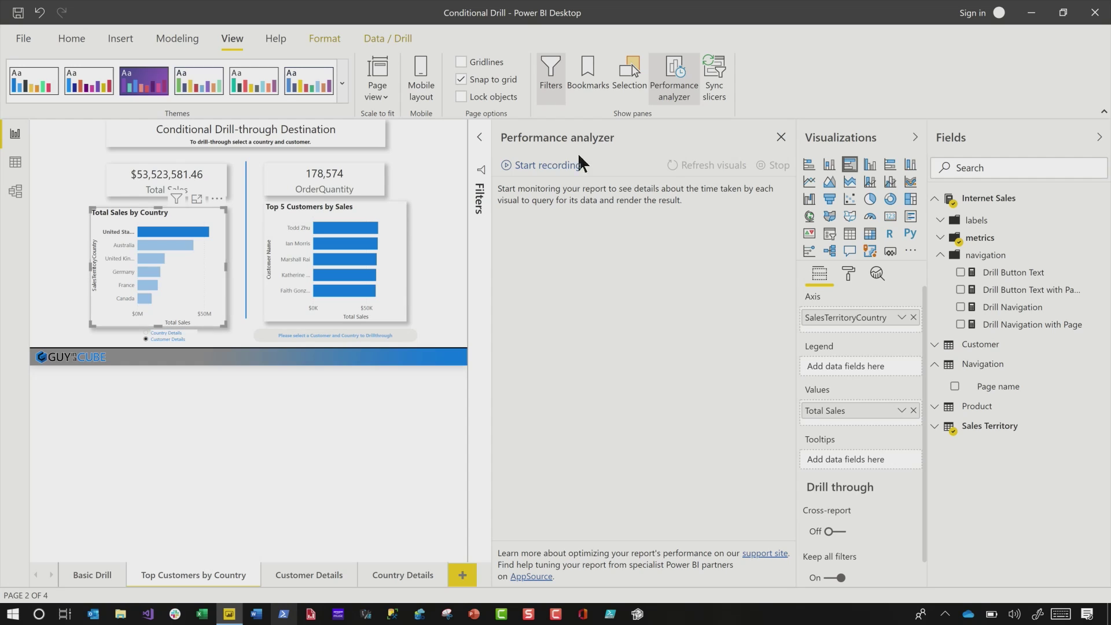
pyautogui.click(524, 171)
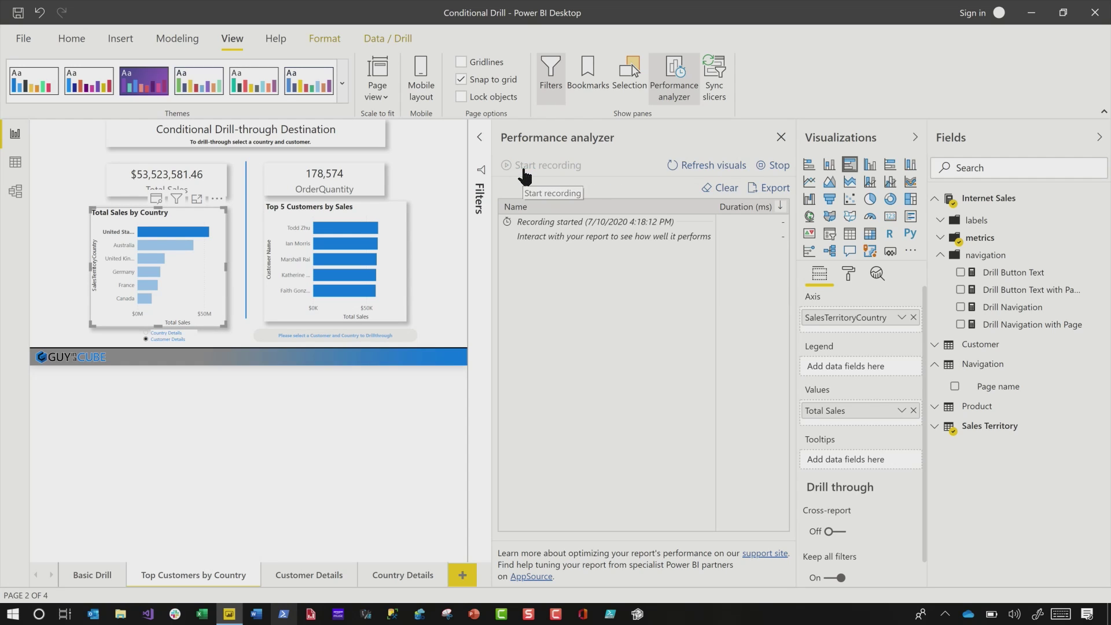
# Step: Select Australia together with a top customer, and copy the DAX query recorded for the drill button after that customer selection
pyautogui.click(166, 246)
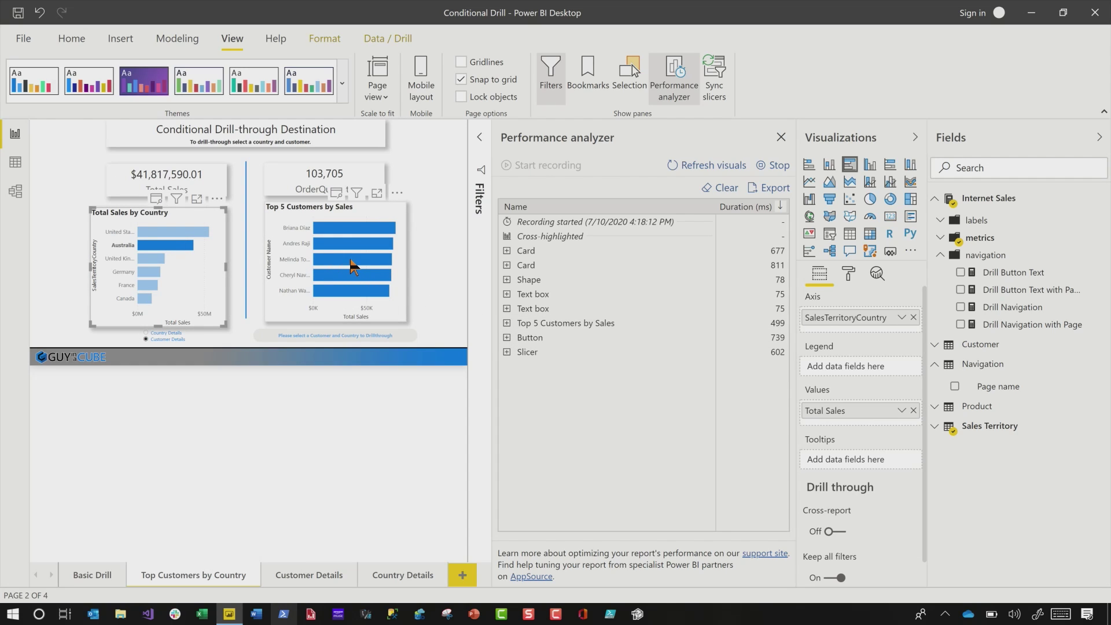
pyautogui.moveTo(353, 267)
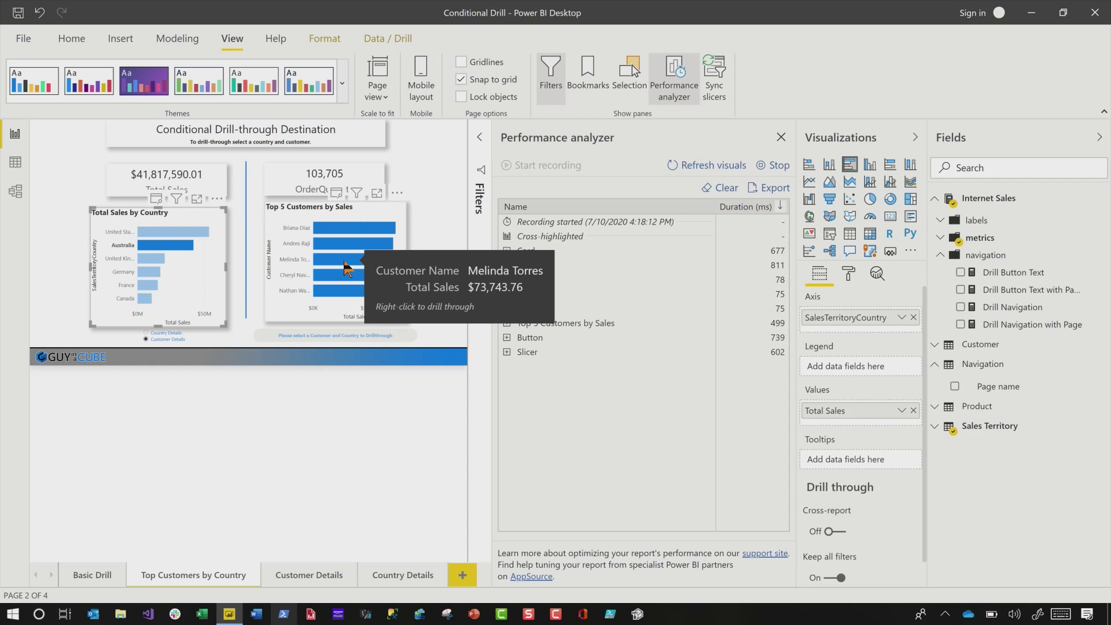
pyautogui.click(346, 267)
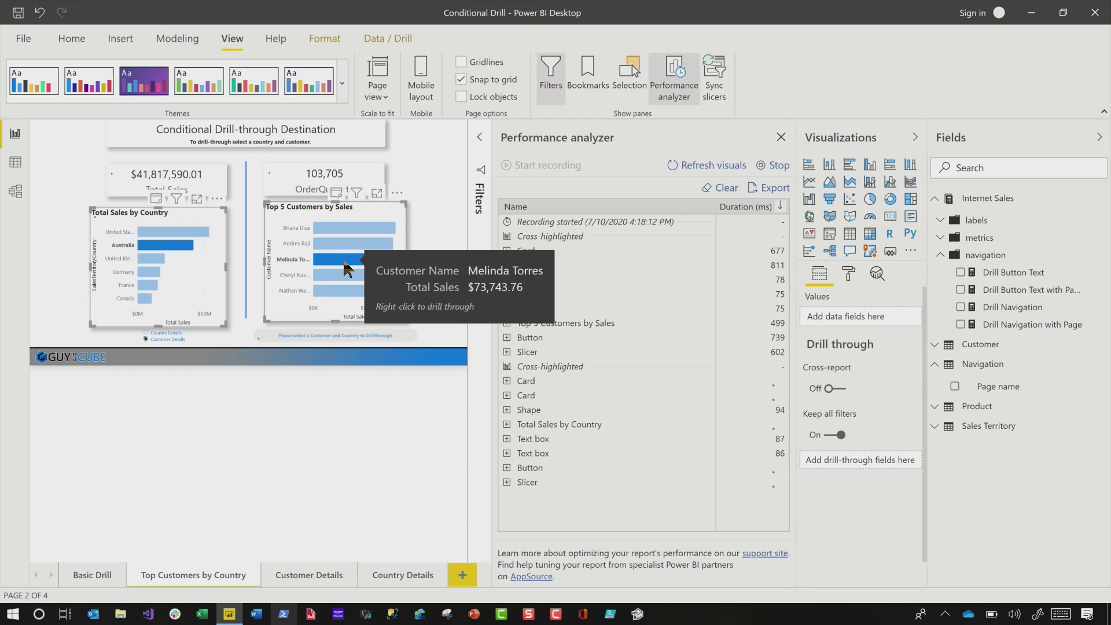
pyautogui.click(508, 468)
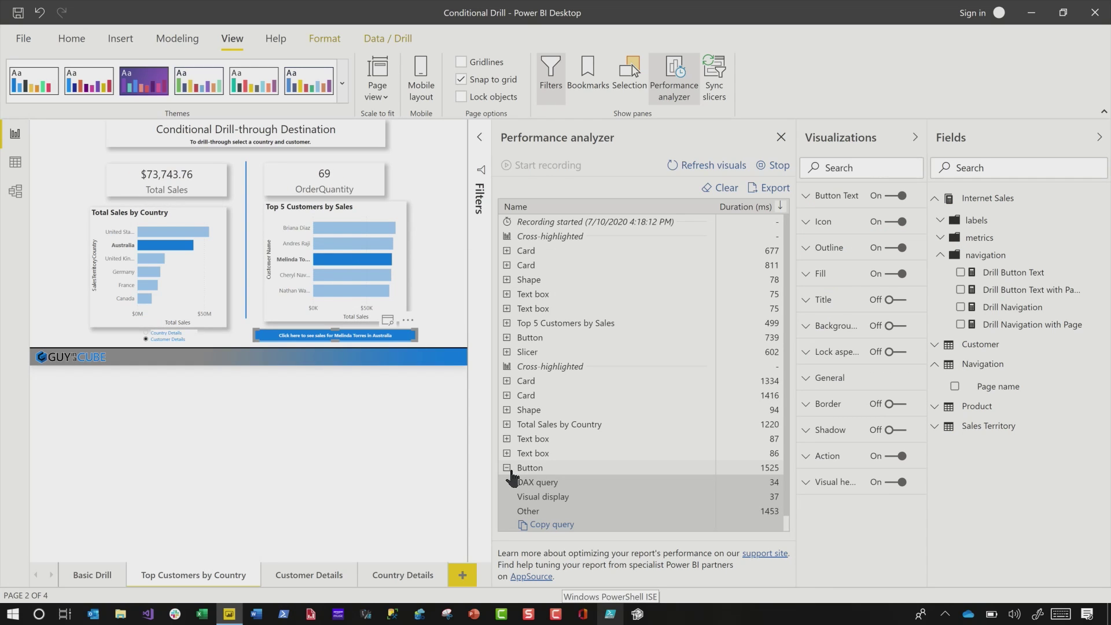
pyautogui.click(563, 524)
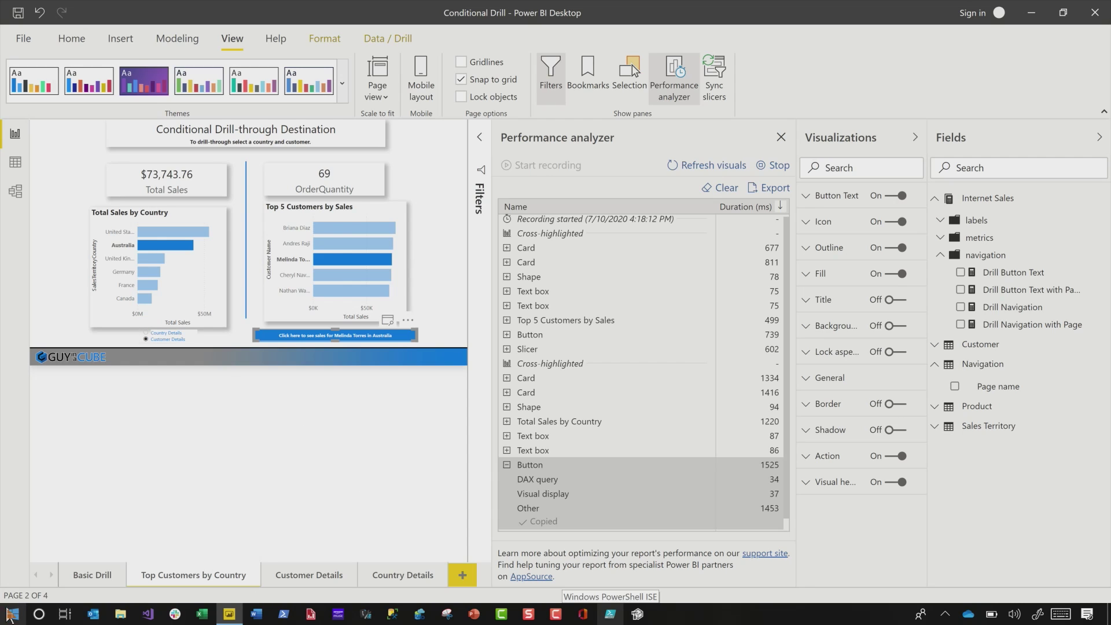
# Step: Open Notepad, paste the copied DAX query into a maximized window, and review its filters and drill measures
pyautogui.click(30, 617)
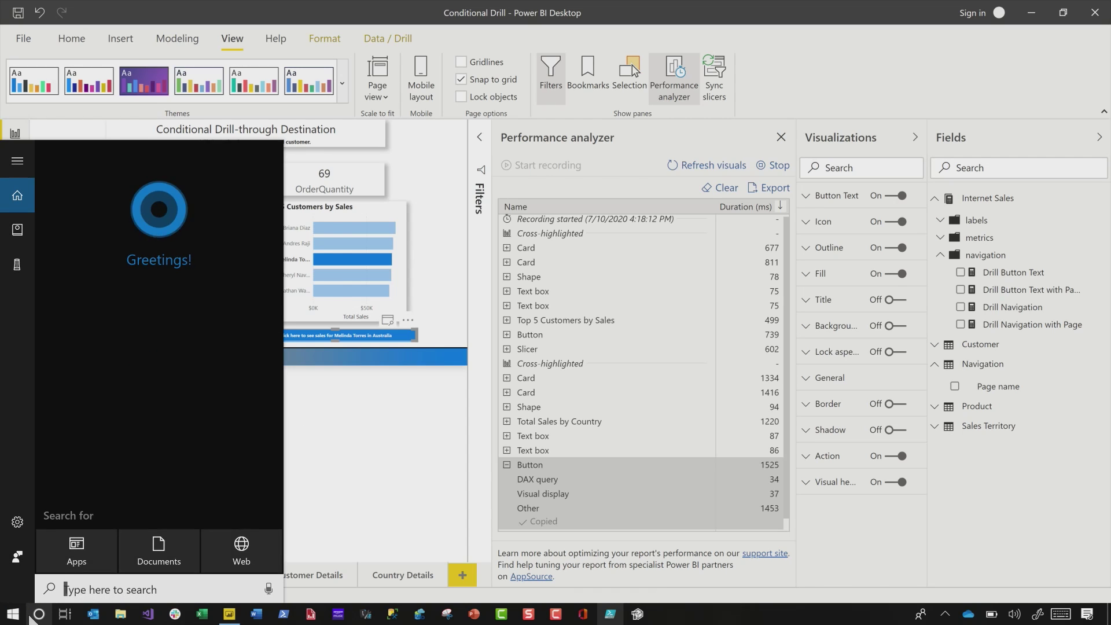
pyautogui.write('notepad')
pyautogui.press('Return')
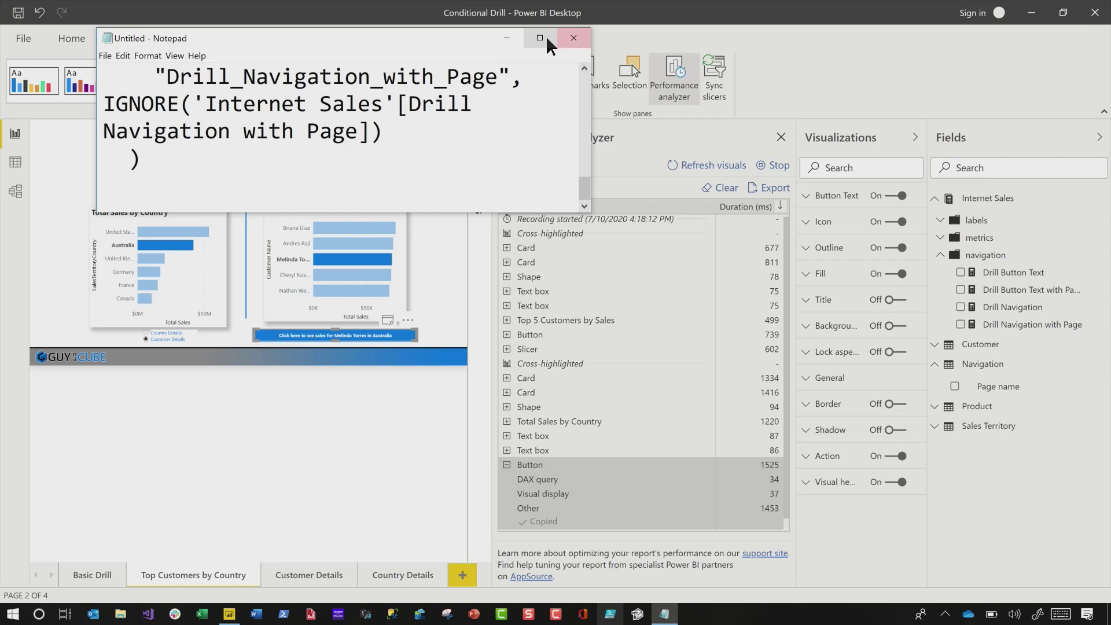
pyautogui.click(546, 36)
pyautogui.scroll(1, 194, 103)
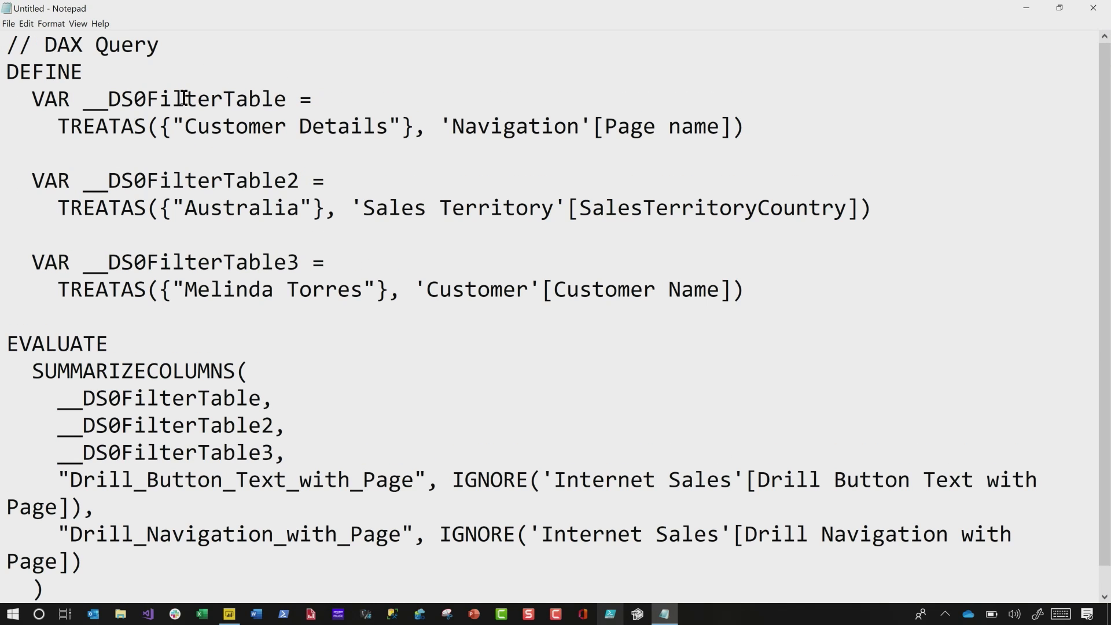
pyautogui.scroll(-1, 328, 370)
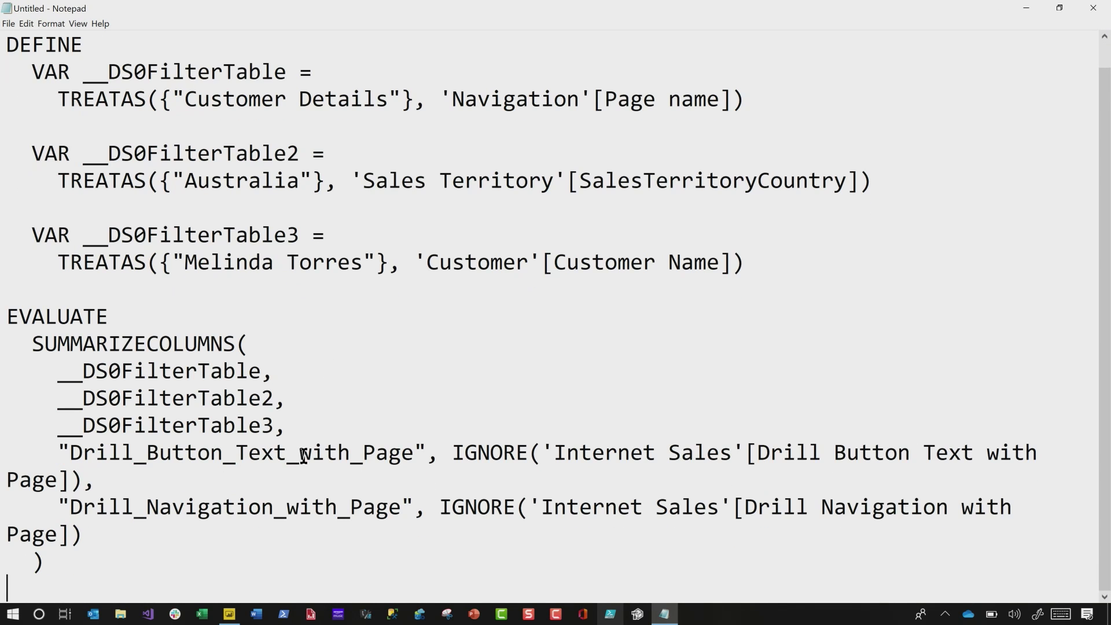